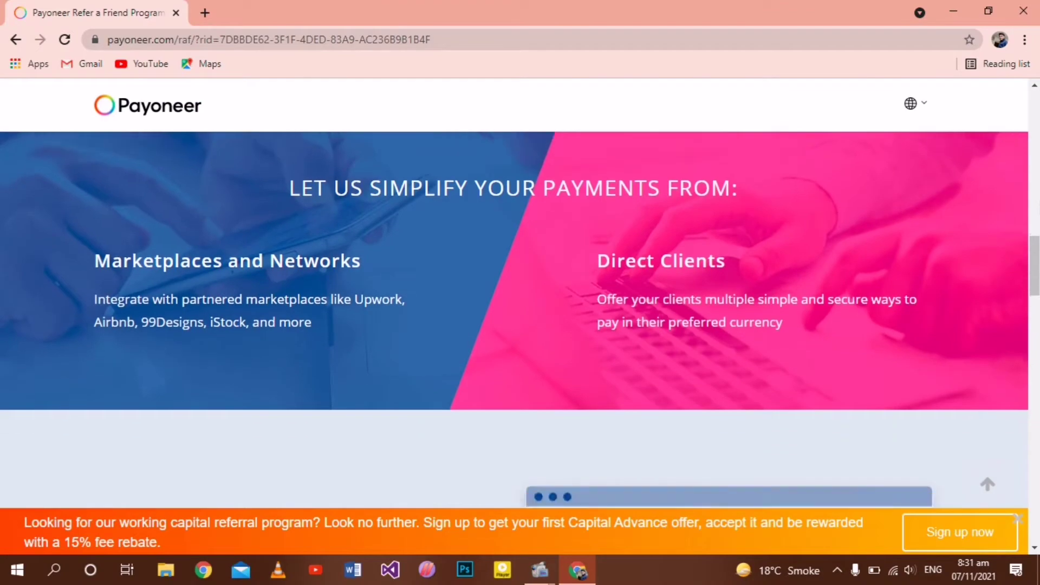
scroll(515, 320, down, 2)
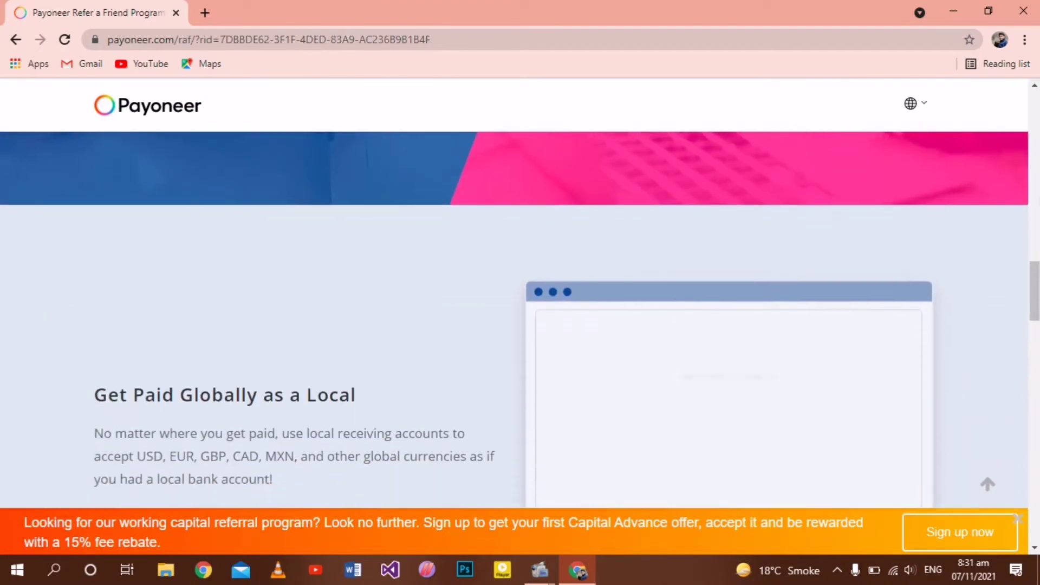
Return to the top of the page and start sign-up through the SIGN UP AND EARN $25 offer
key(Home)
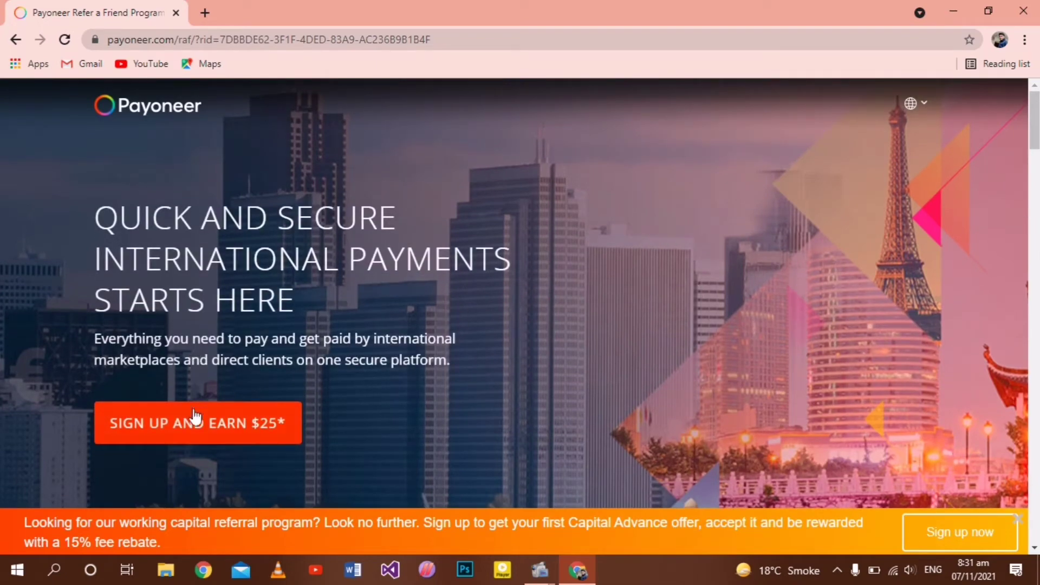
click(196, 432)
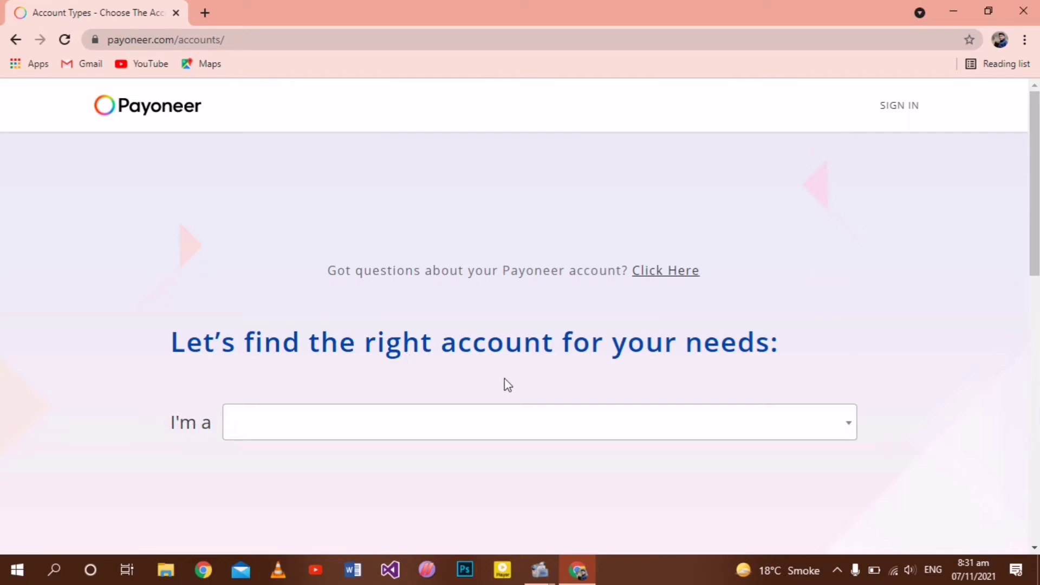
Choose Freelancer, Service Provider or SMB, paid by international clients, with less than $10,000 monthly volume
click(850, 433)
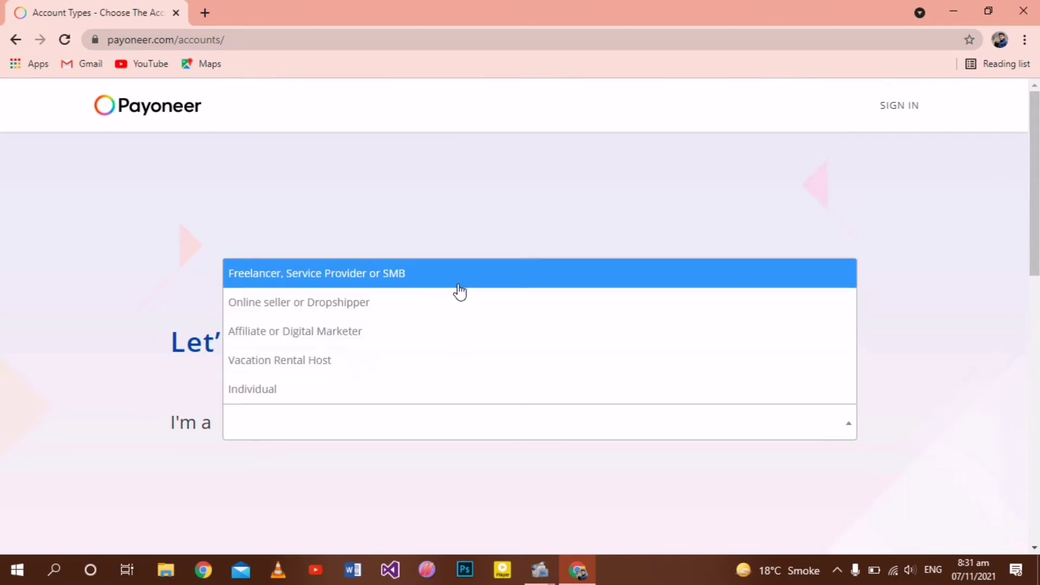
click(466, 289)
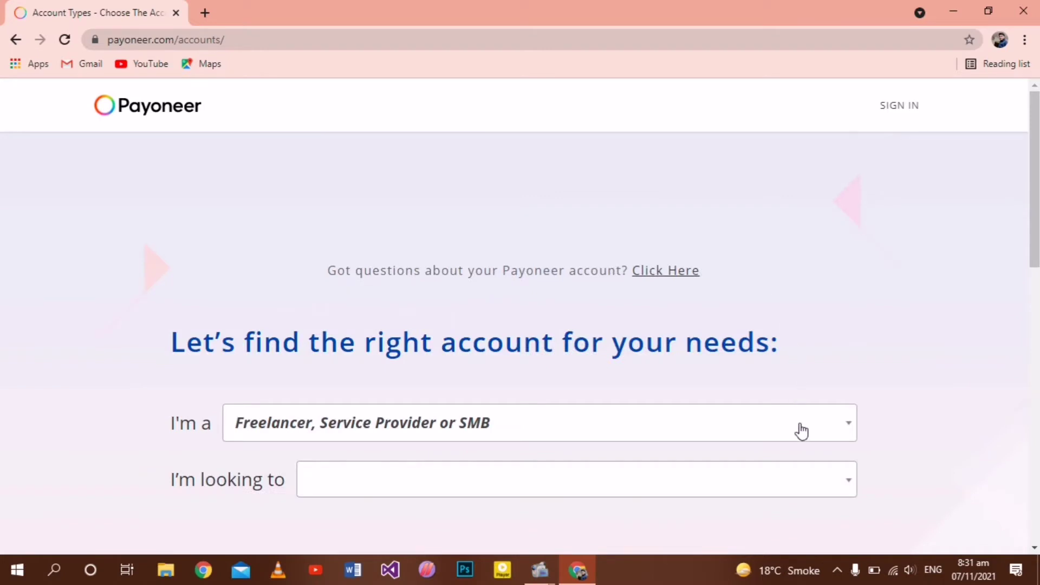
click(846, 486)
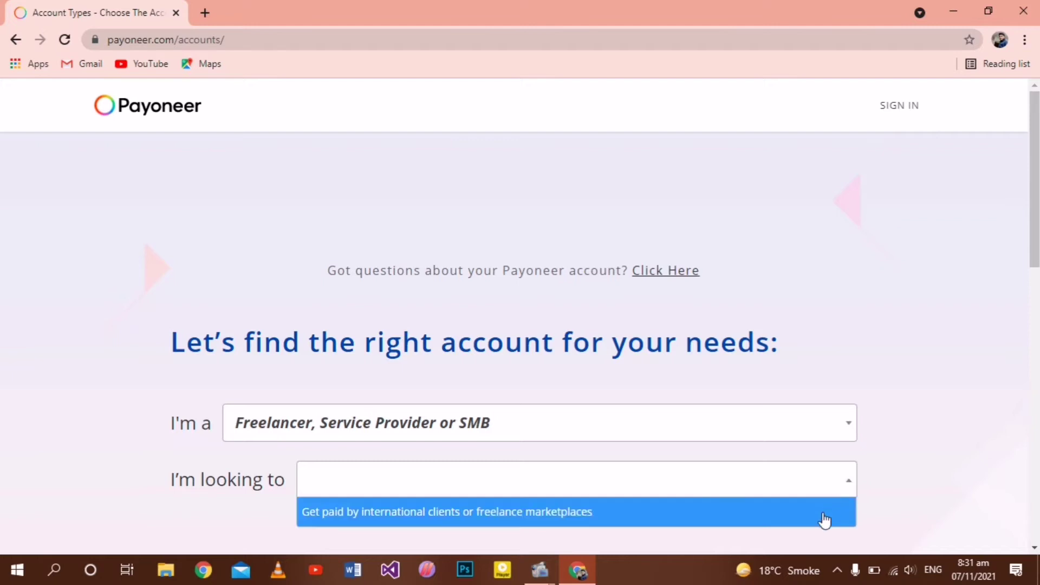
click(824, 519)
scroll(1000, 342, down, 2)
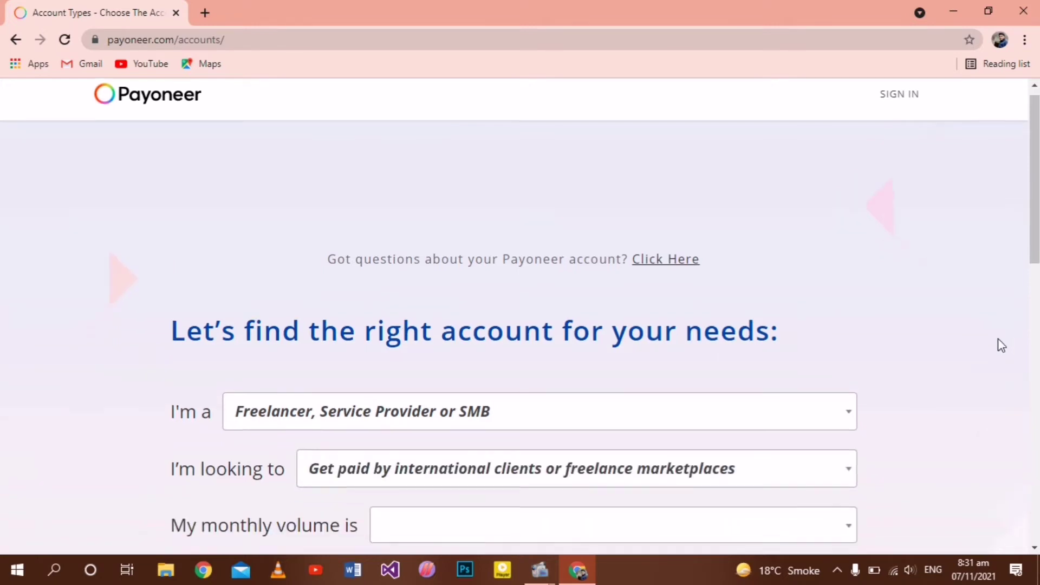
scroll(1002, 345, down, 1)
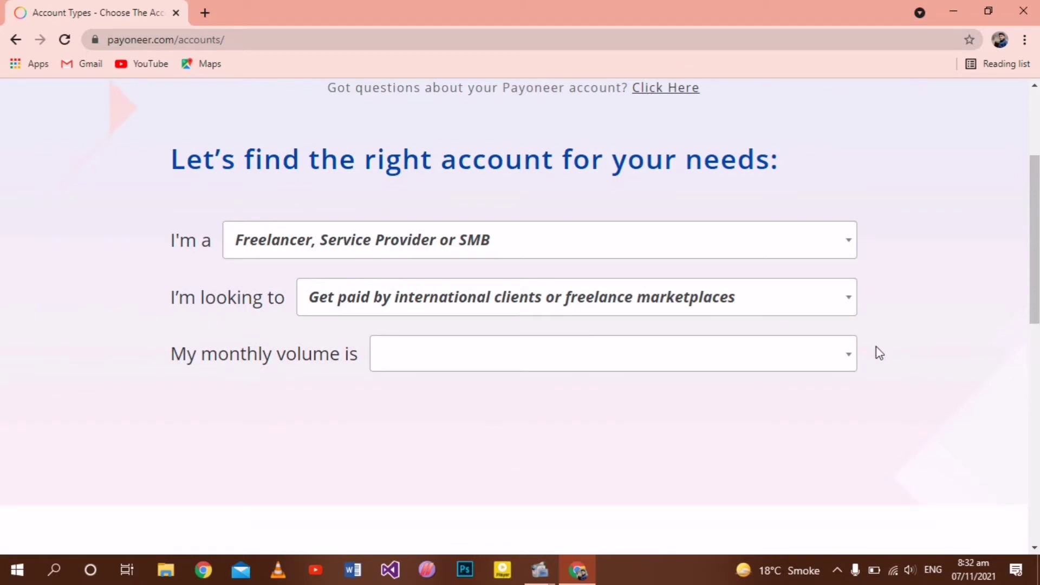
click(848, 361)
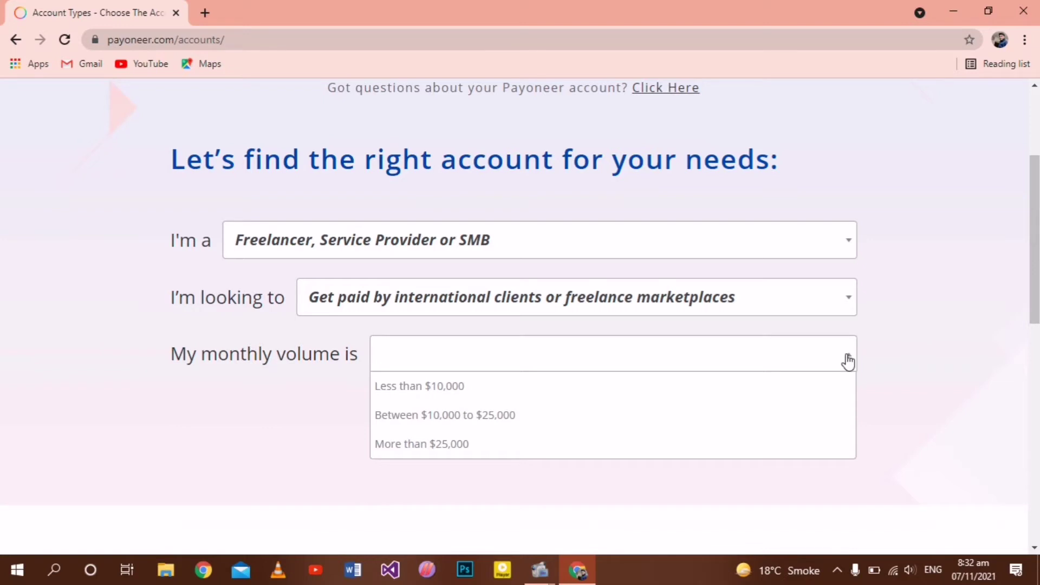
click(463, 386)
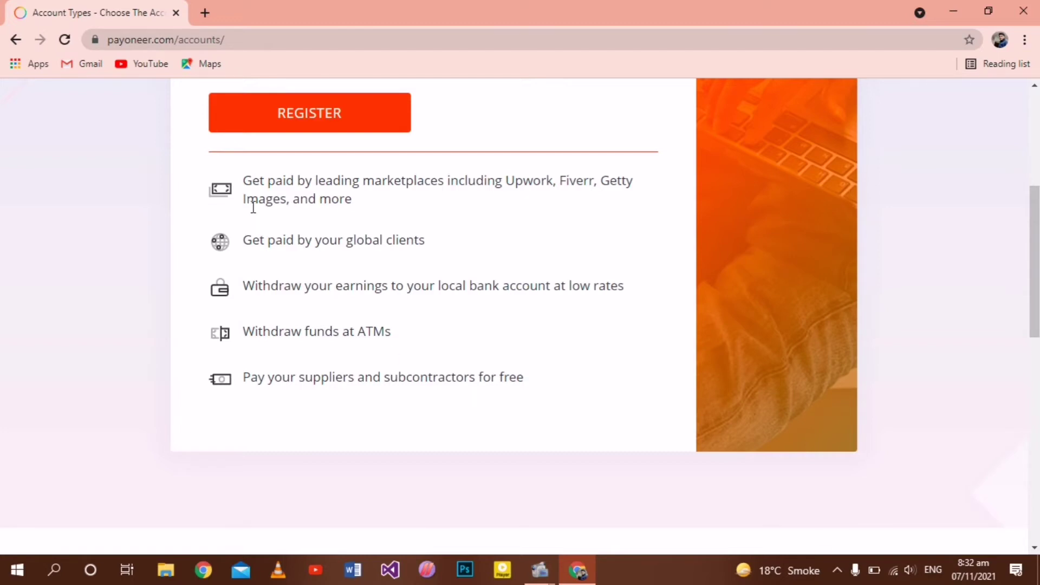
Register for the recommended account and enter the applicant's first and last name
click(341, 115)
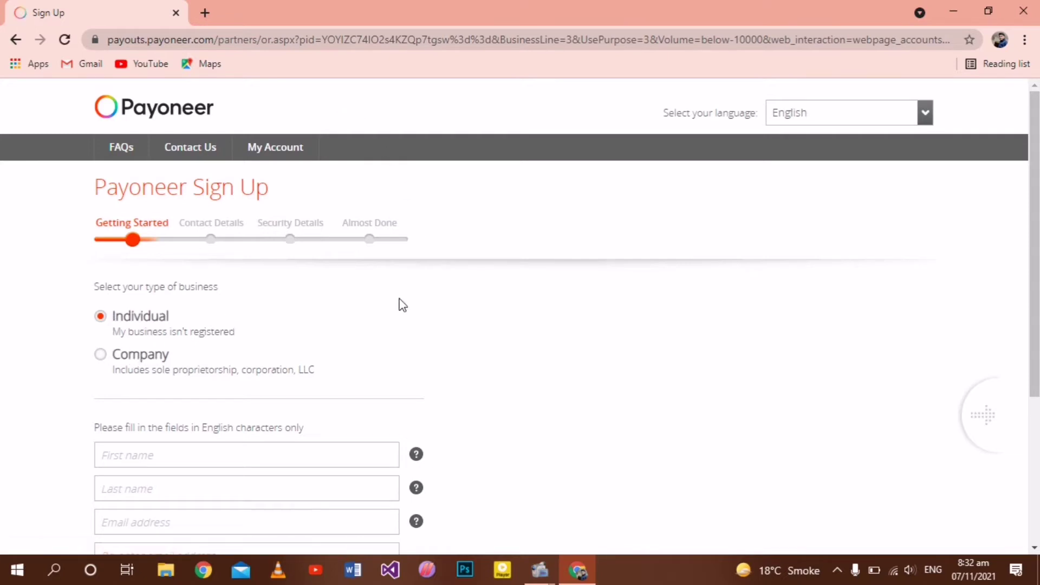
scroll(632, 307, down, 2)
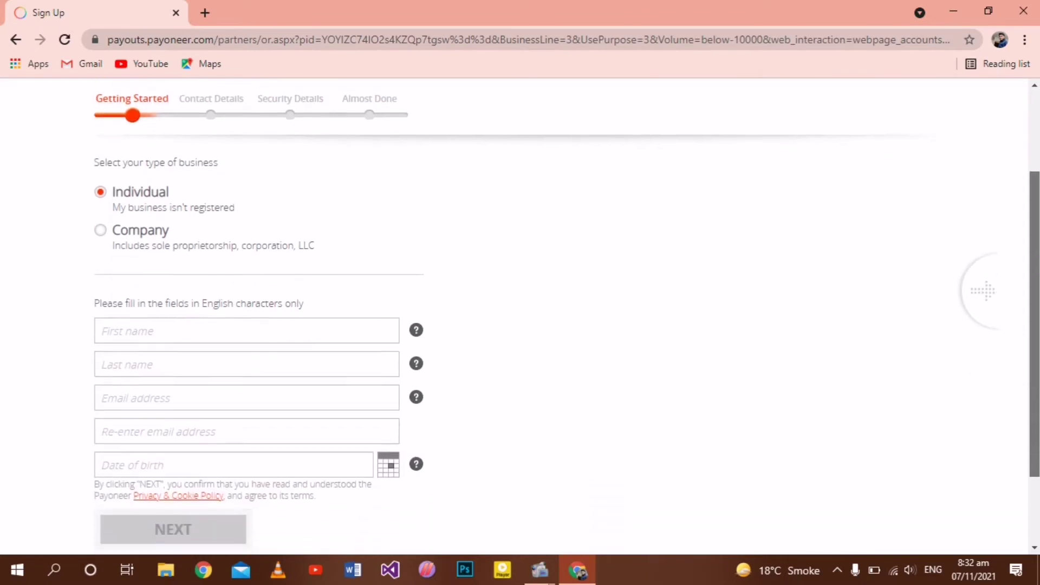
click(200, 327)
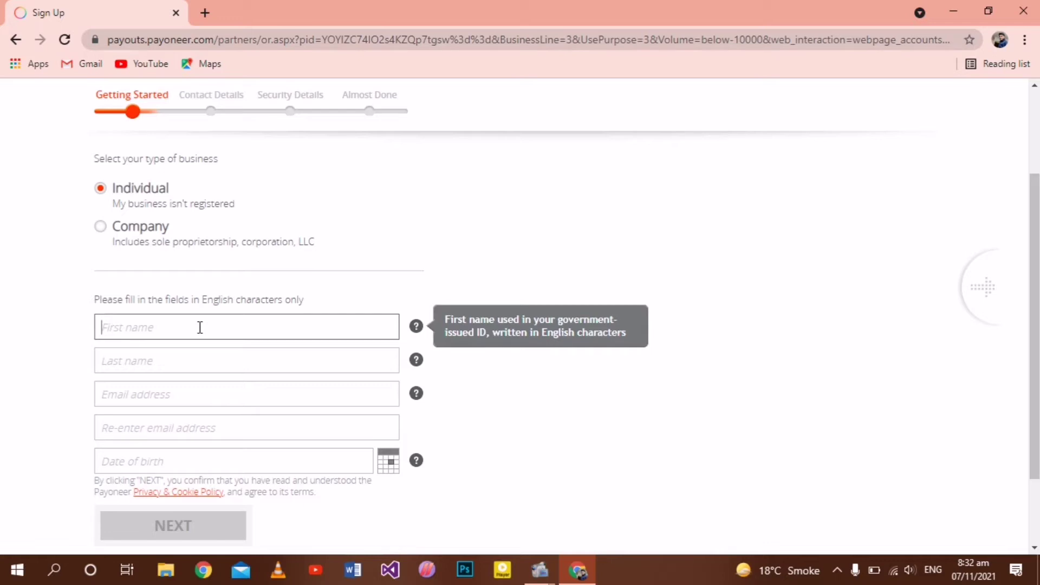
click(187, 359)
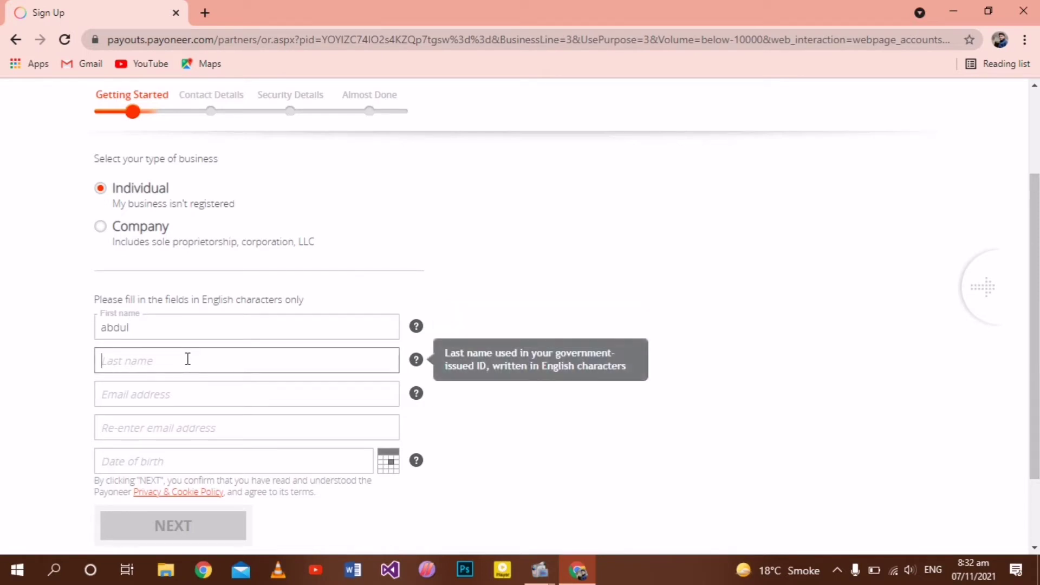
Fill in the applicant's Gmail email address in the sign-up form
click(172, 395)
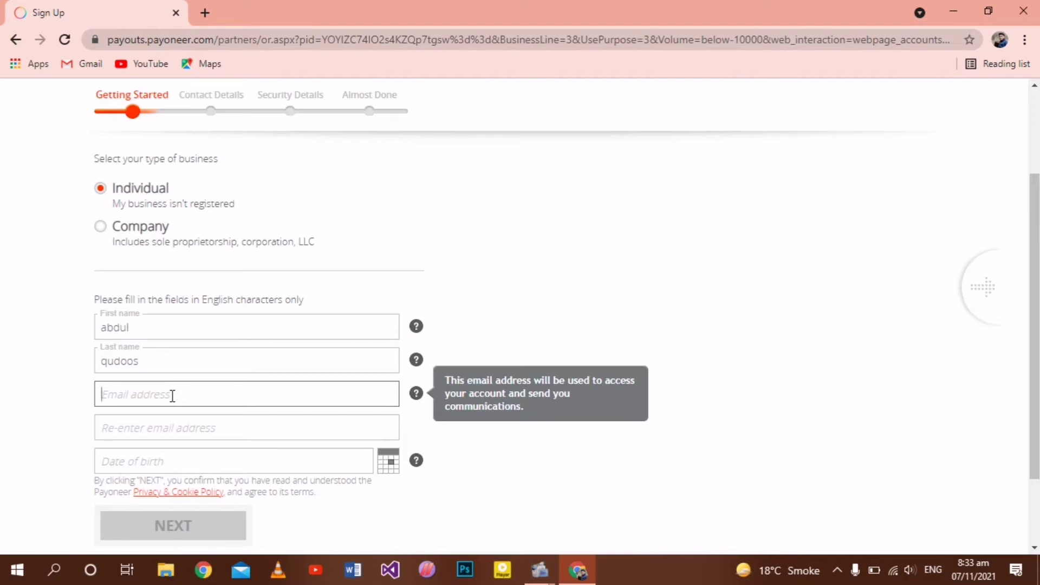
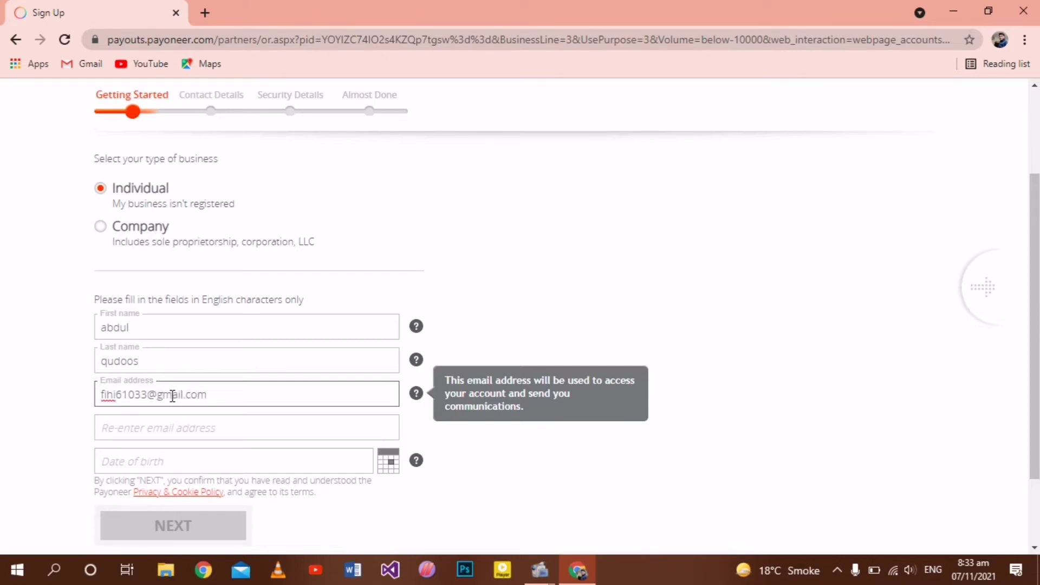
click(169, 432)
drag(225, 397, 89, 399)
click(128, 398)
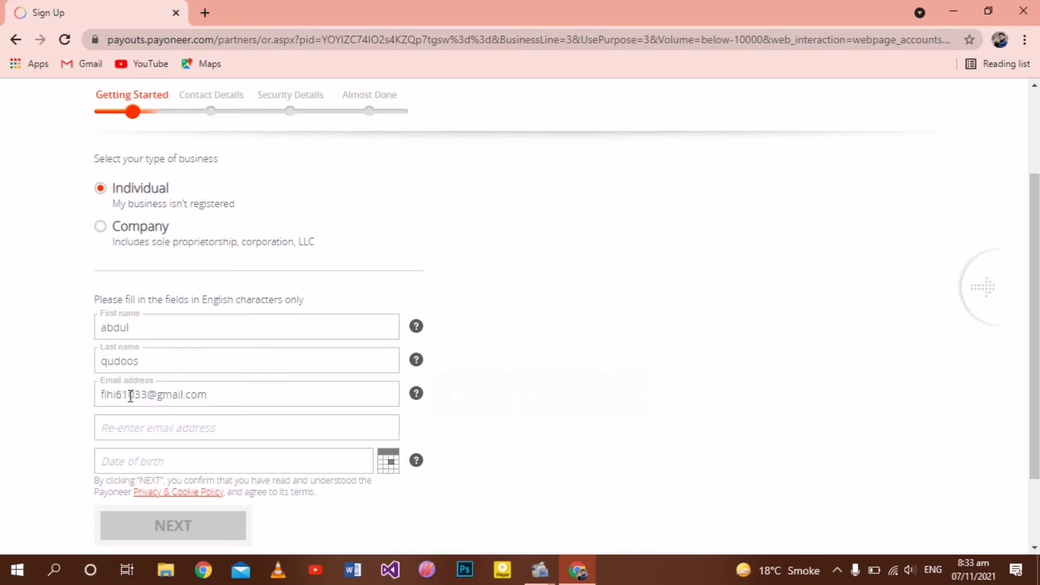
Copy the email address and paste it into the Re-enter email field
triple_click(204, 395)
drag(205, 395, 122, 396)
right_click(129, 396)
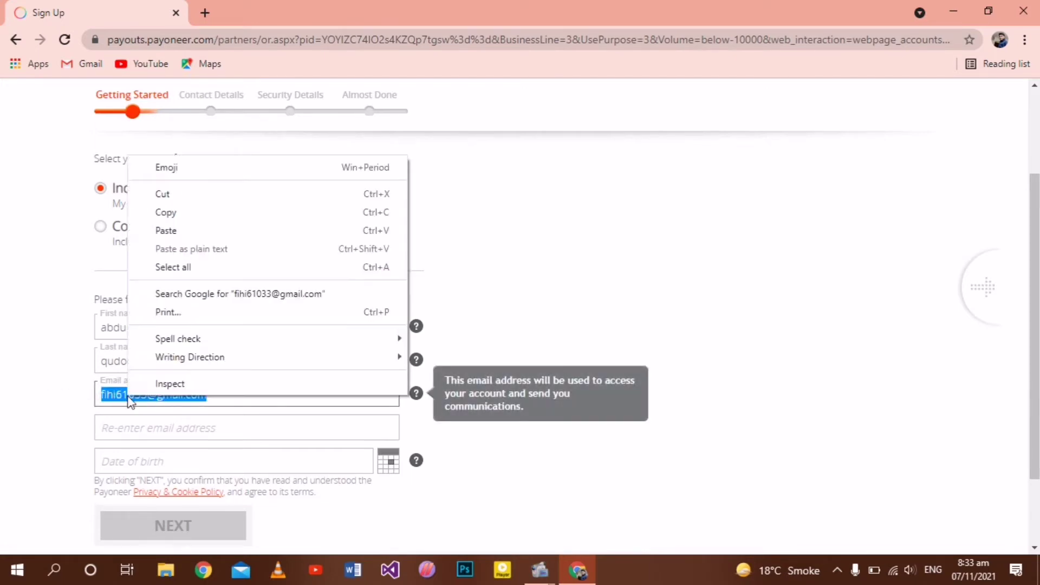
click(290, 214)
click(193, 428)
right_click(193, 429)
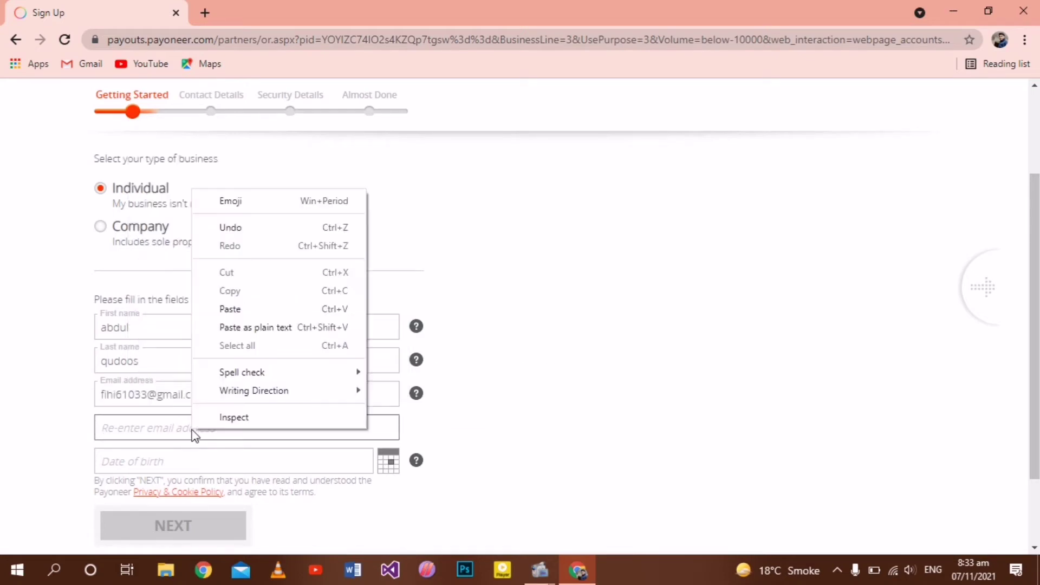
click(236, 314)
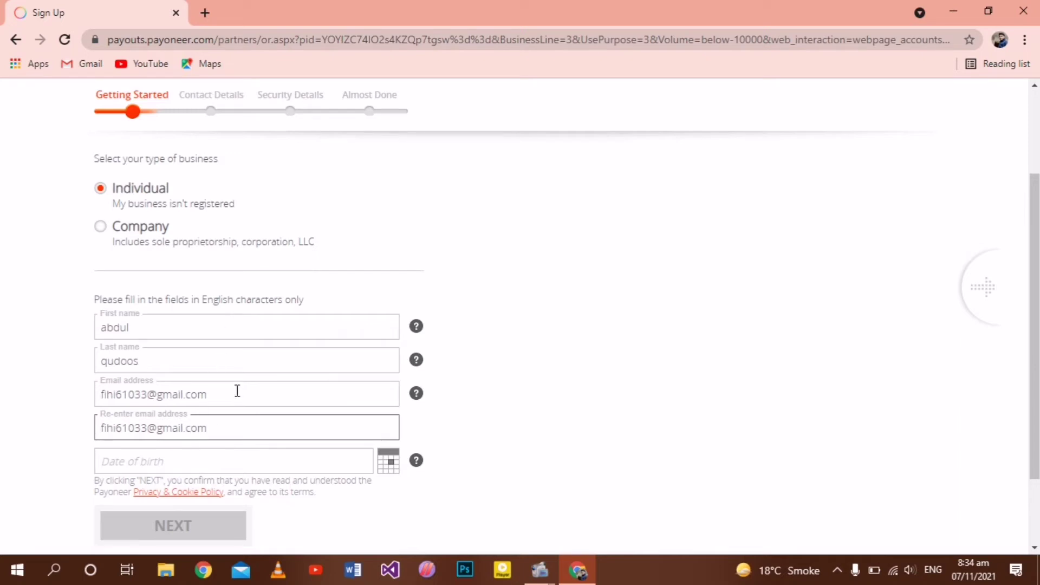
click(188, 462)
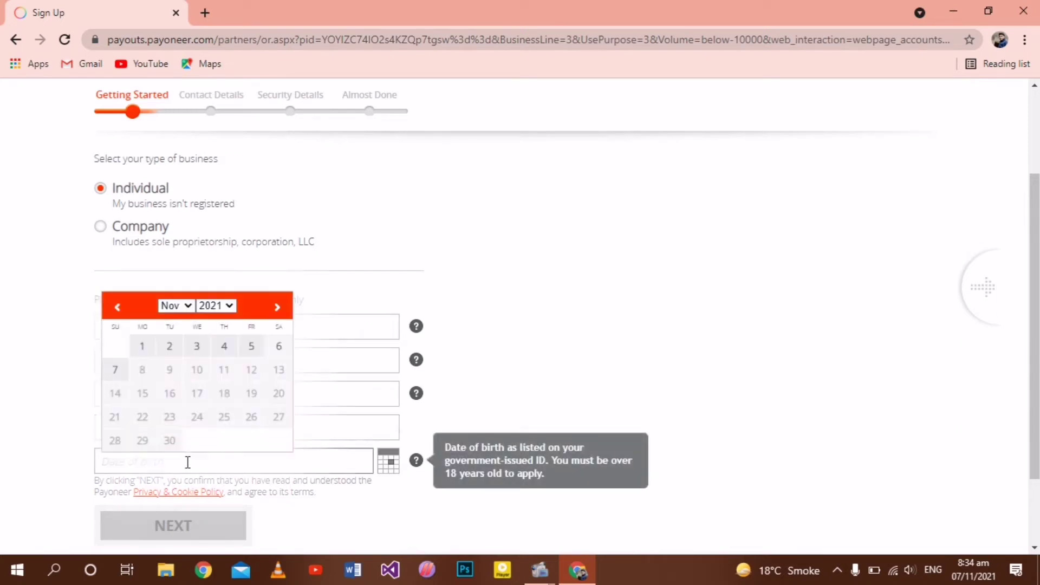
click(230, 307)
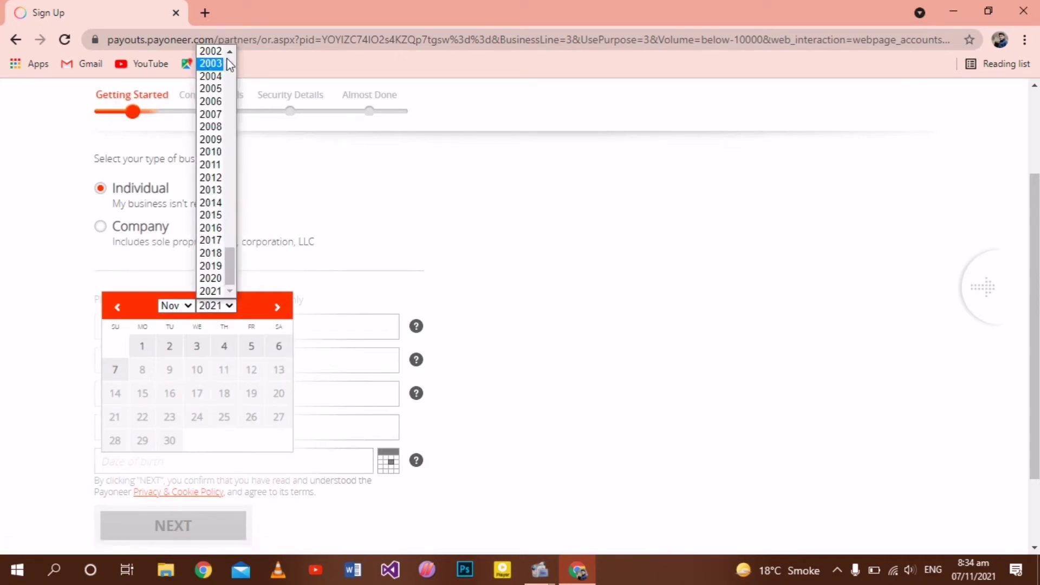
scroll(230, 63, up, 4)
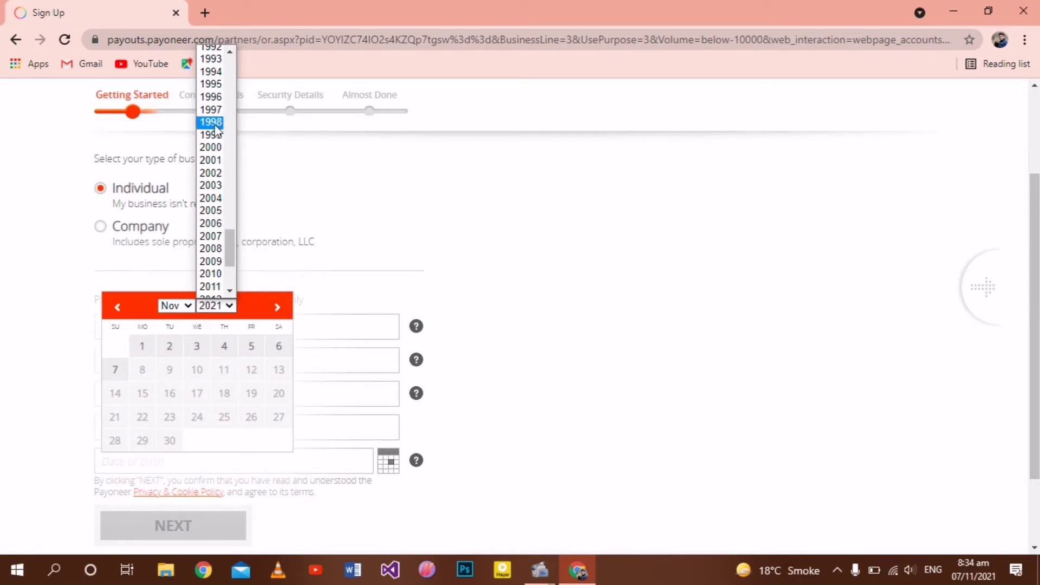
click(215, 125)
click(189, 305)
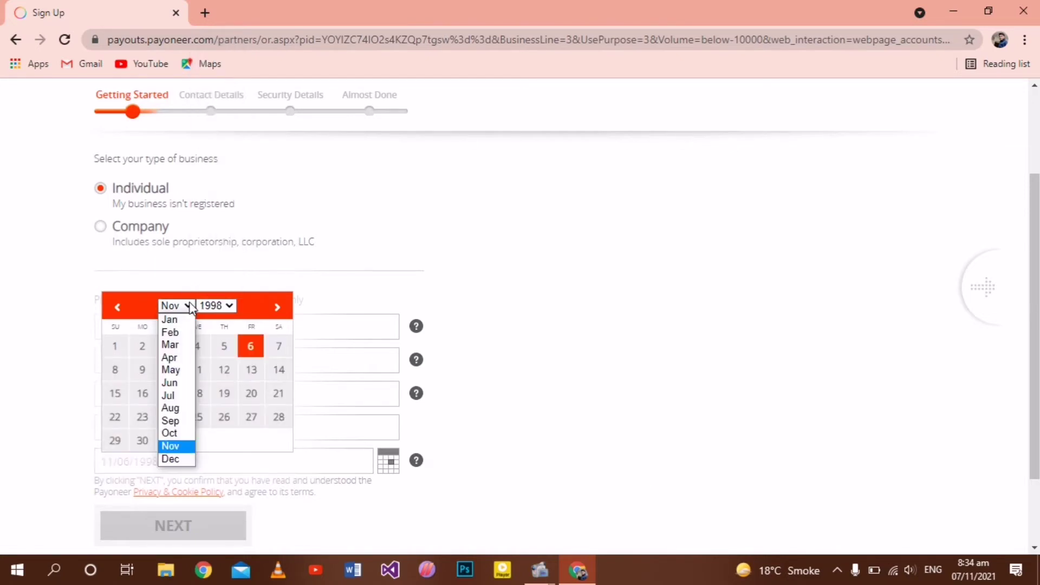
click(183, 321)
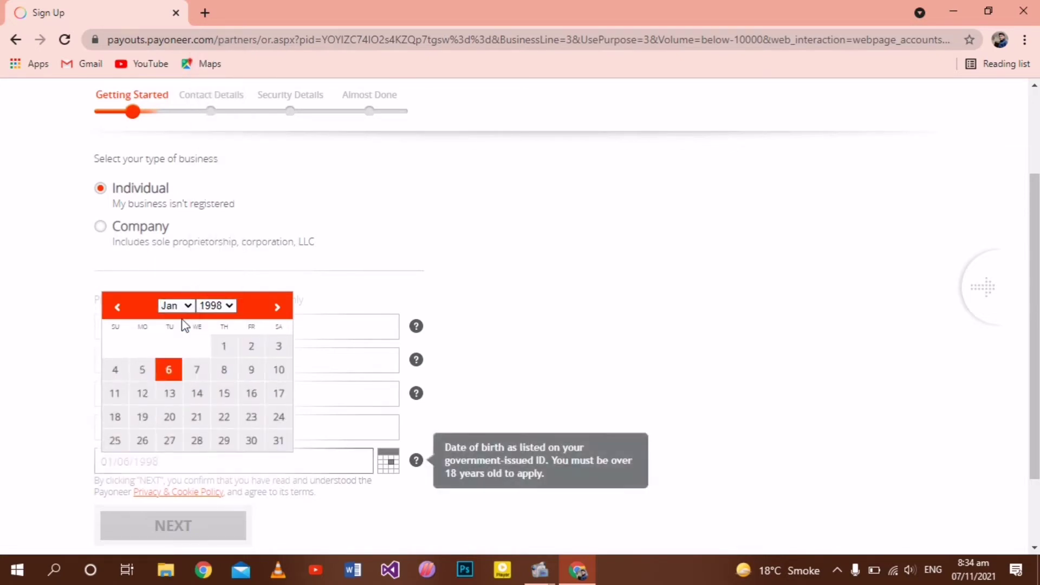
click(182, 390)
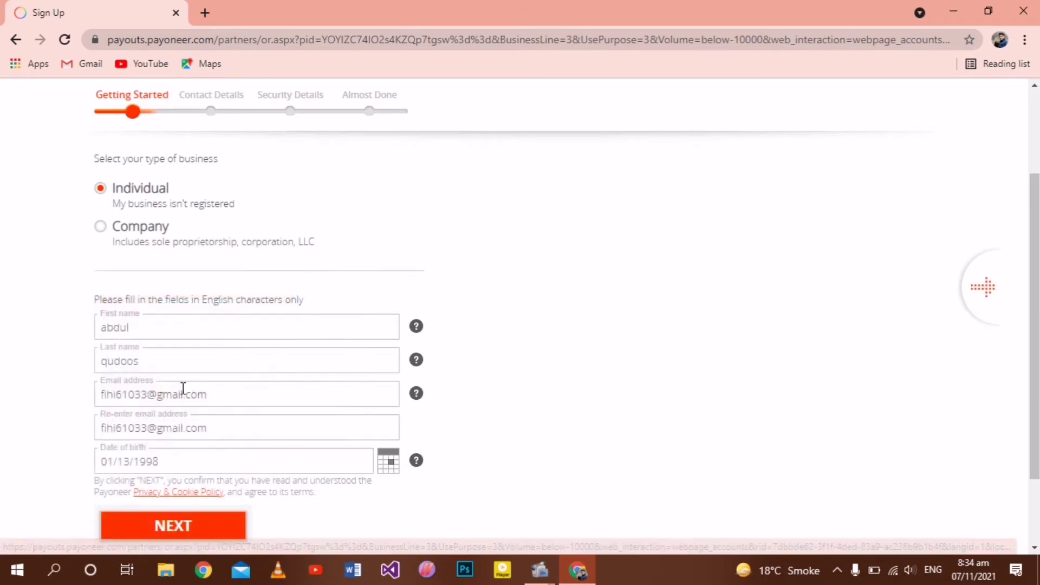
scroll(797, 408, down, 2)
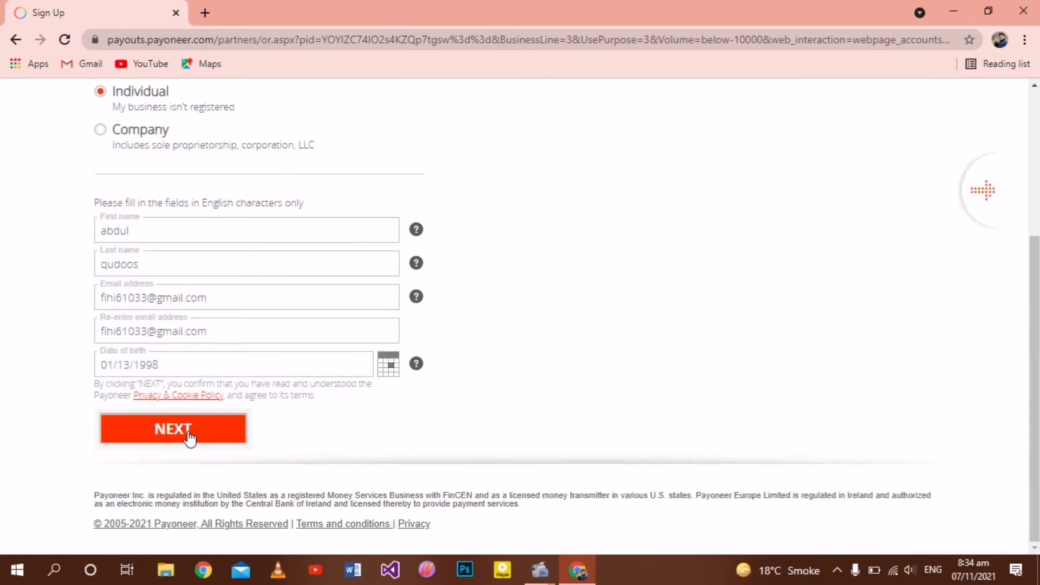
click(187, 435)
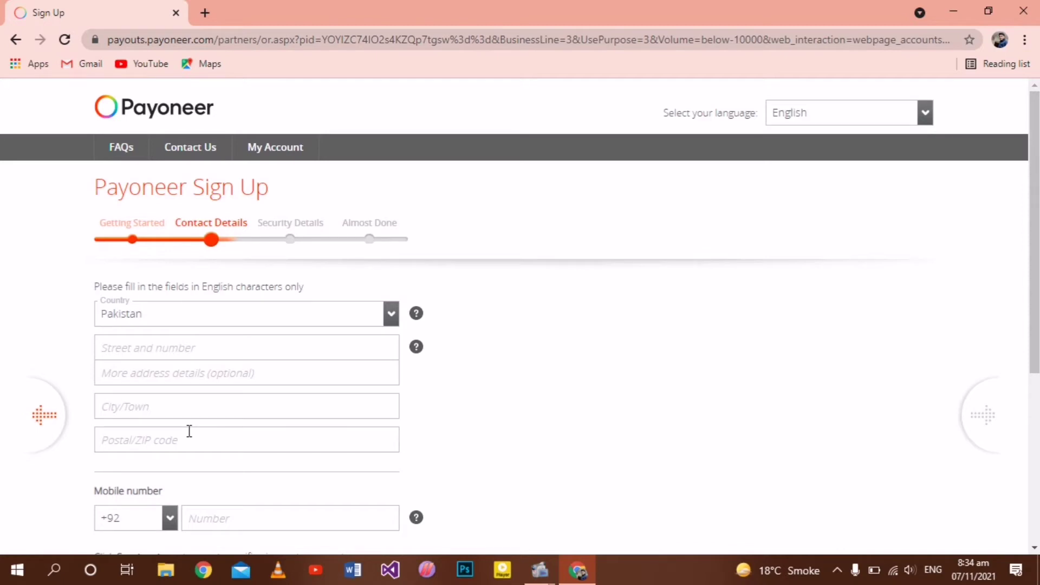
Enter the street address and the extra address details on the Contact Details page
click(147, 348)
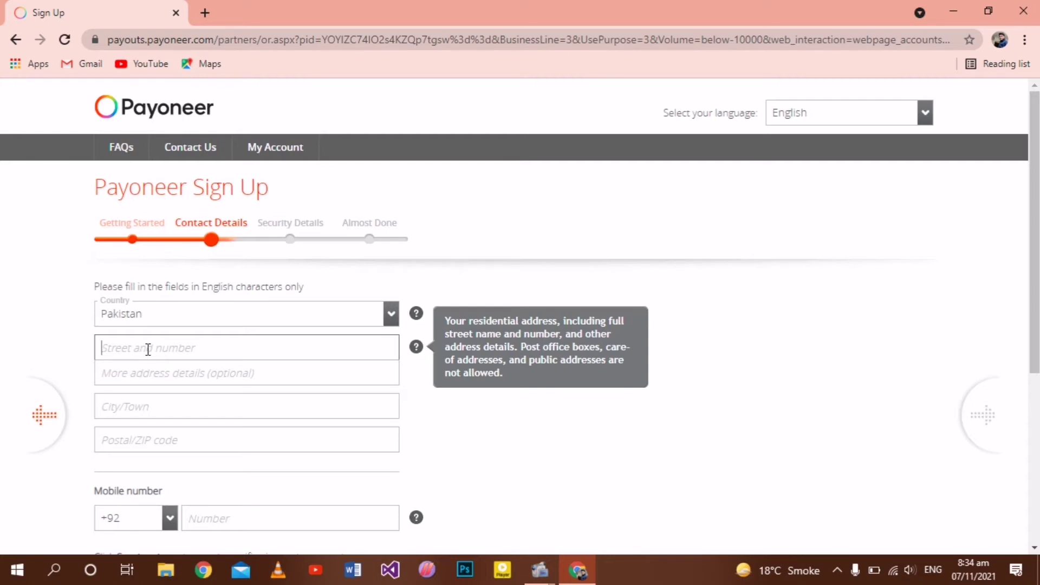
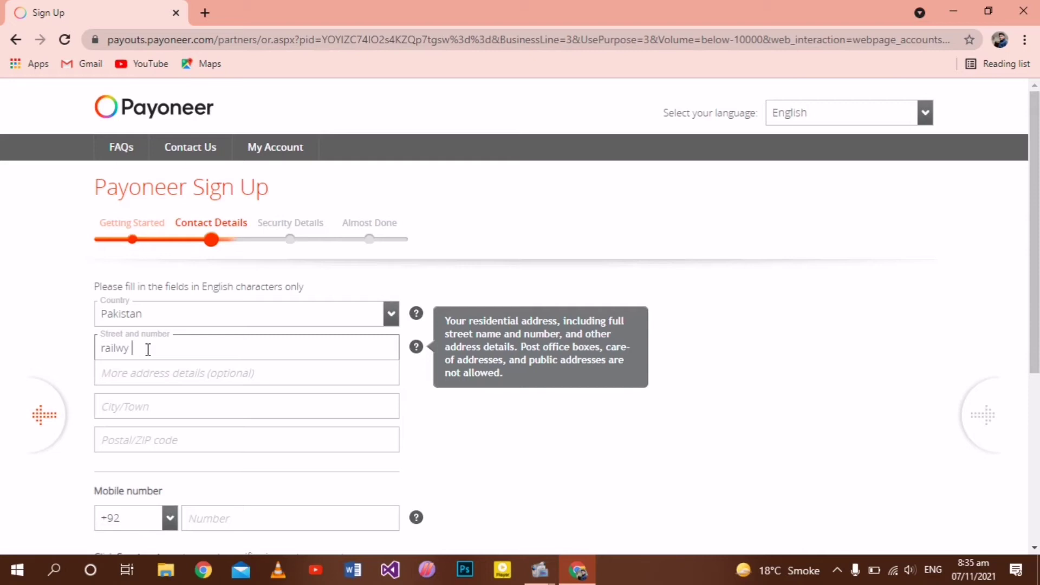
click(149, 375)
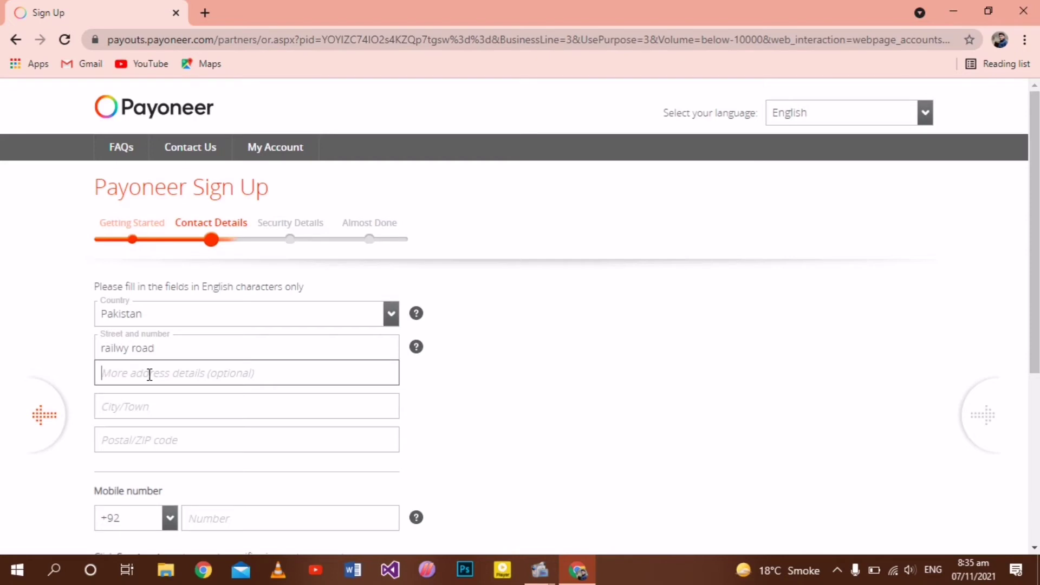
click(149, 375)
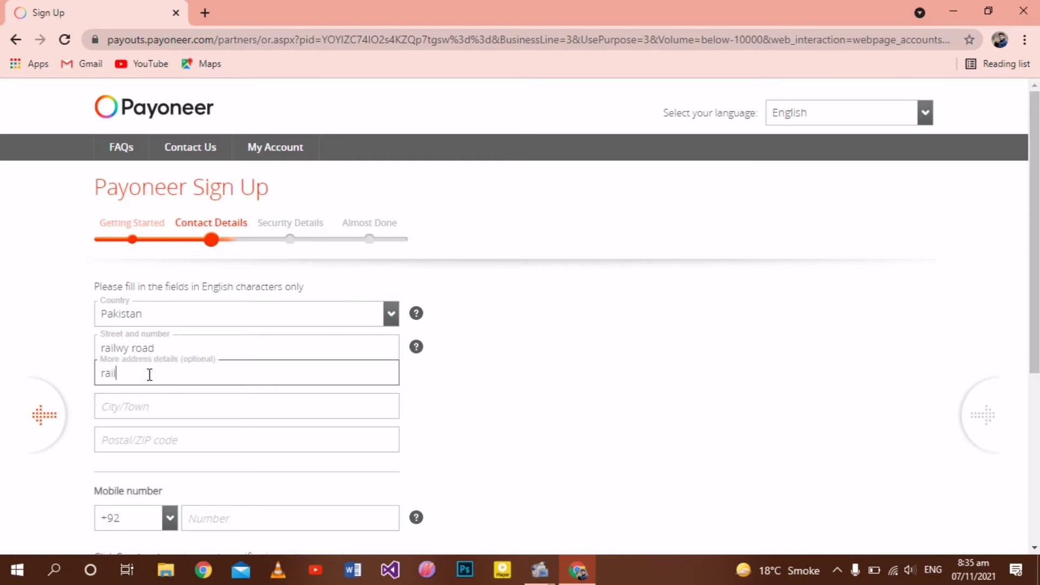
Enter the city name, correcting a typo, and move to the empty Postal/ZIP code field
click(148, 407)
text(lak)
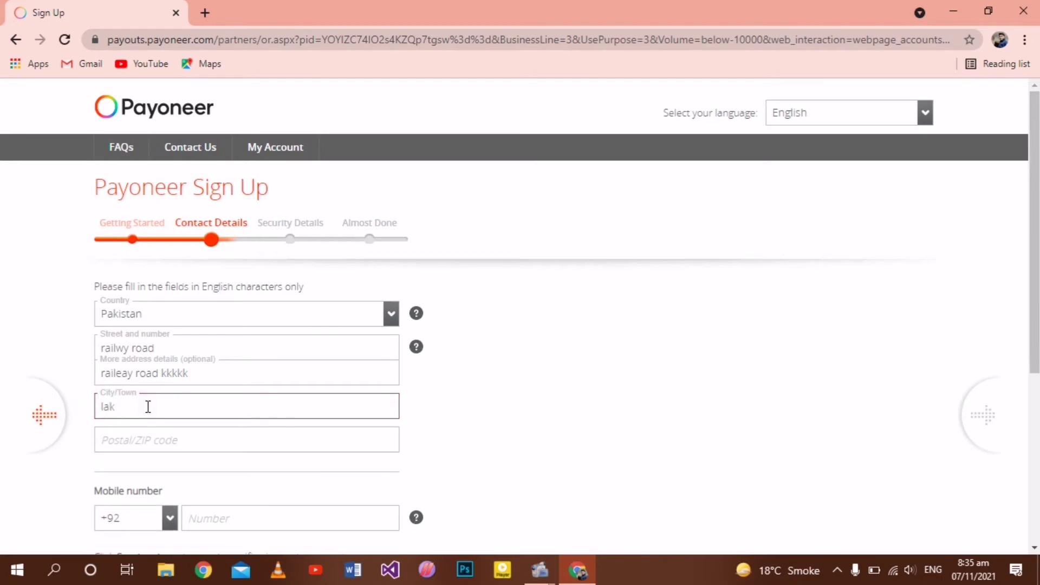
key(BackSpace)
text(hore)
click(143, 441)
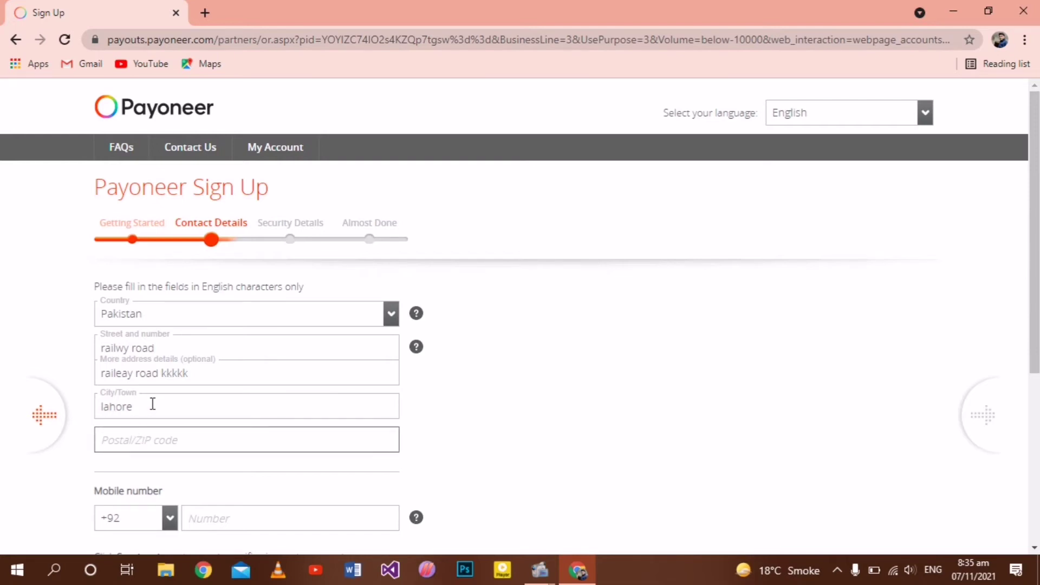
click(146, 406)
click(140, 441)
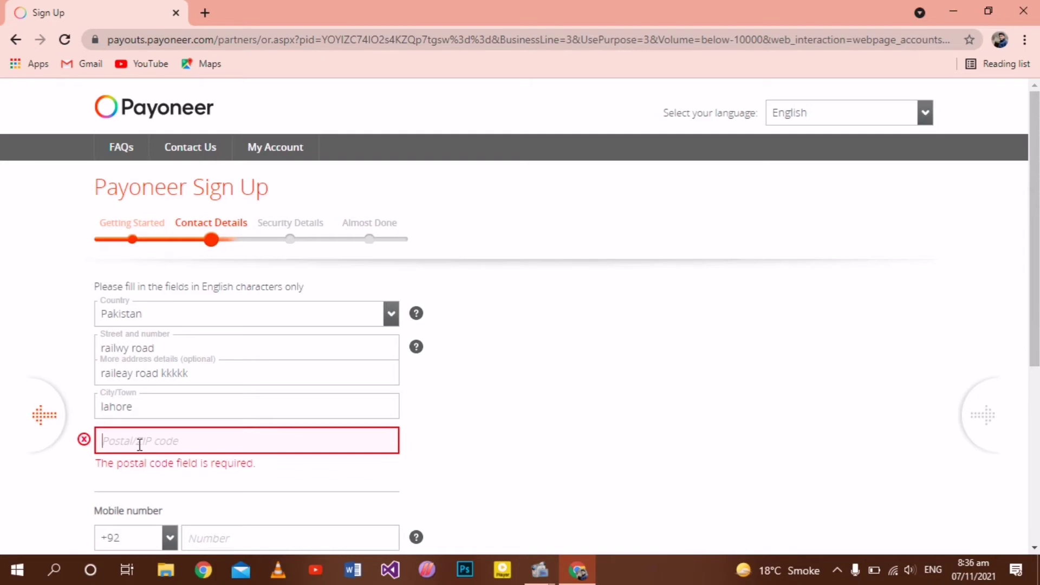
click(205, 14)
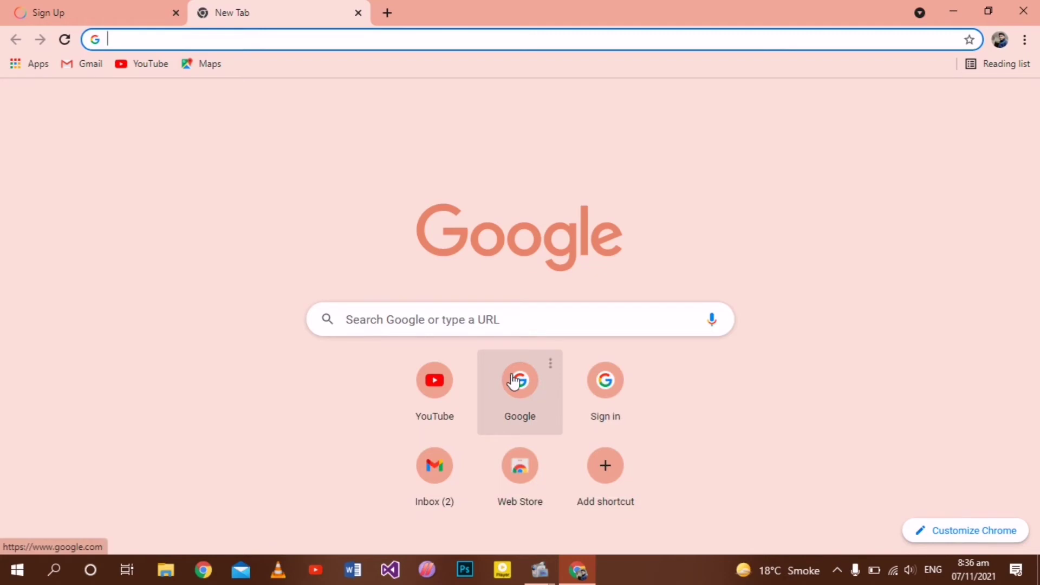
Search Google for 'rawalpindi zip code' to find the postal code 43600
click(519, 382)
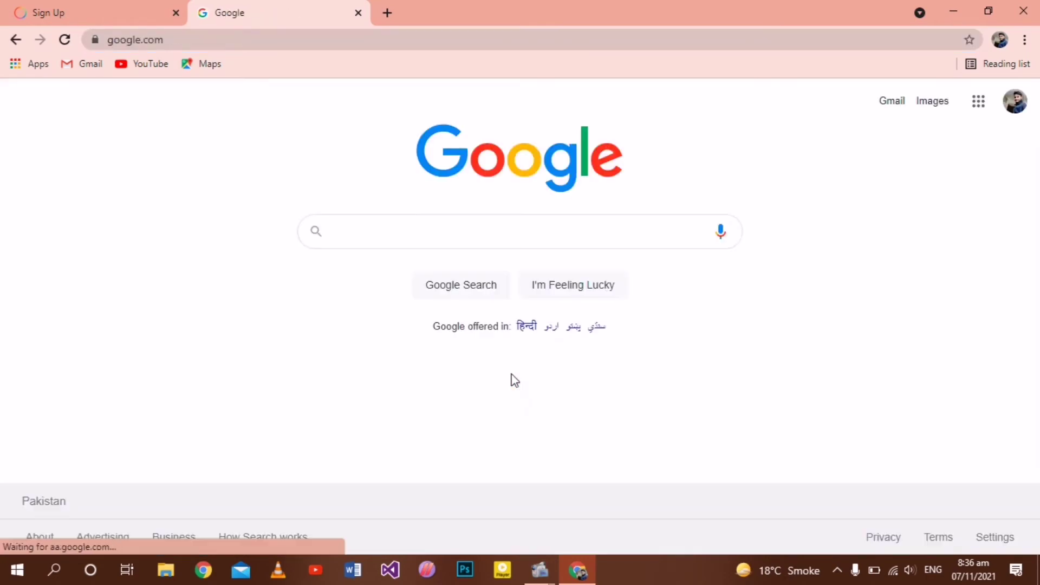
click(378, 238)
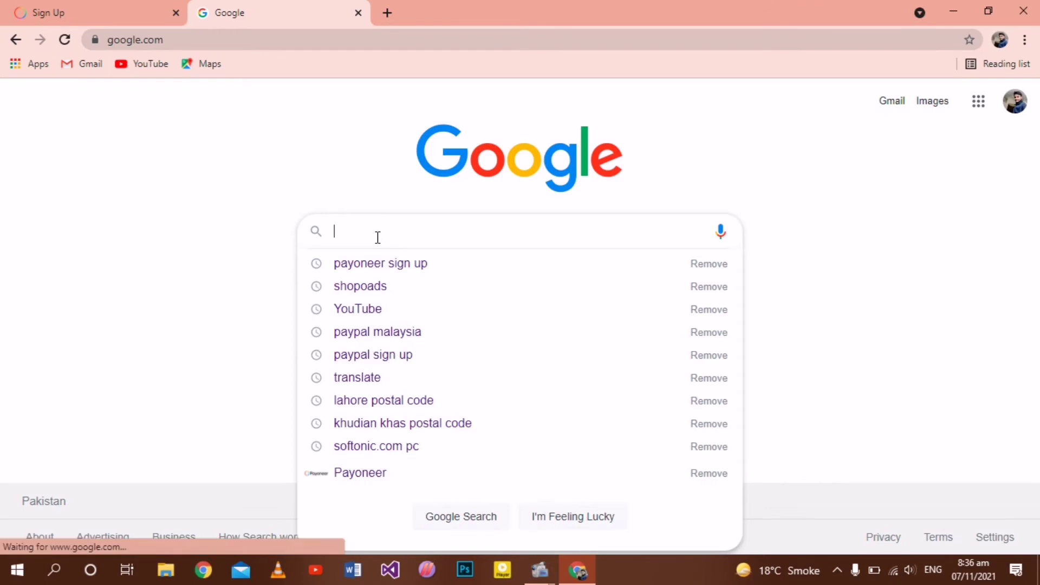
text(ra)
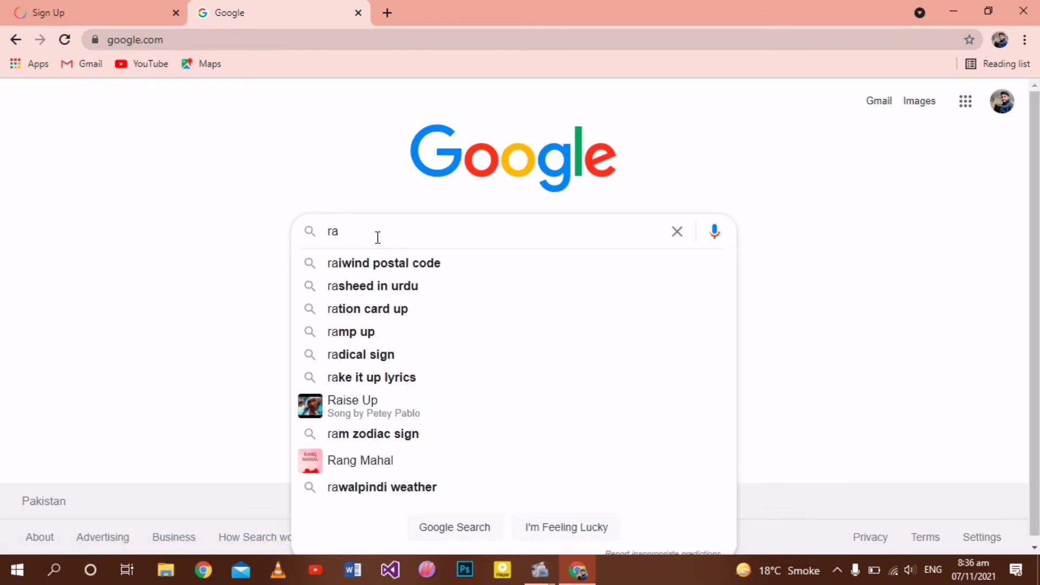
text(w)
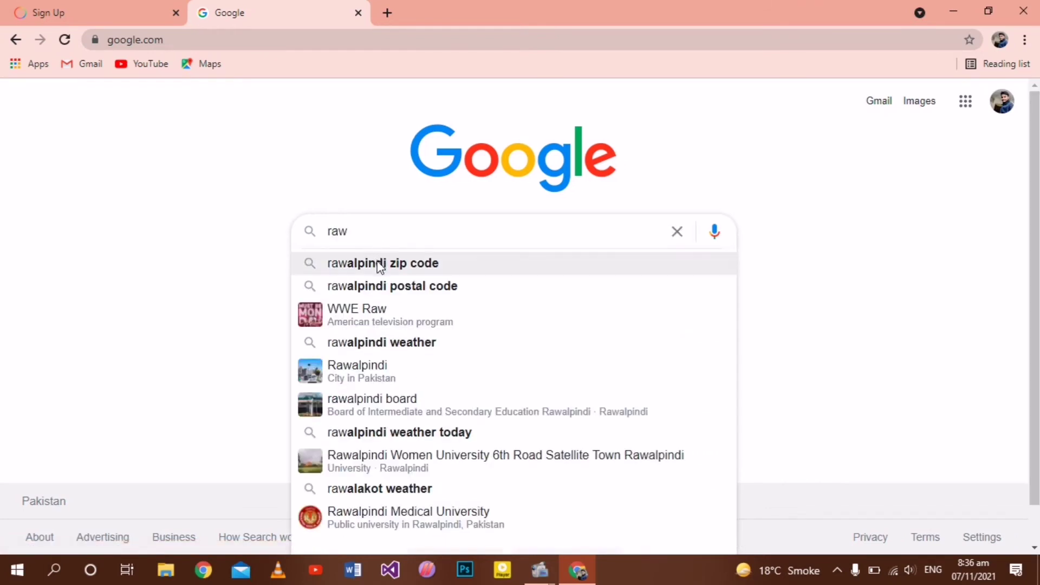
click(399, 264)
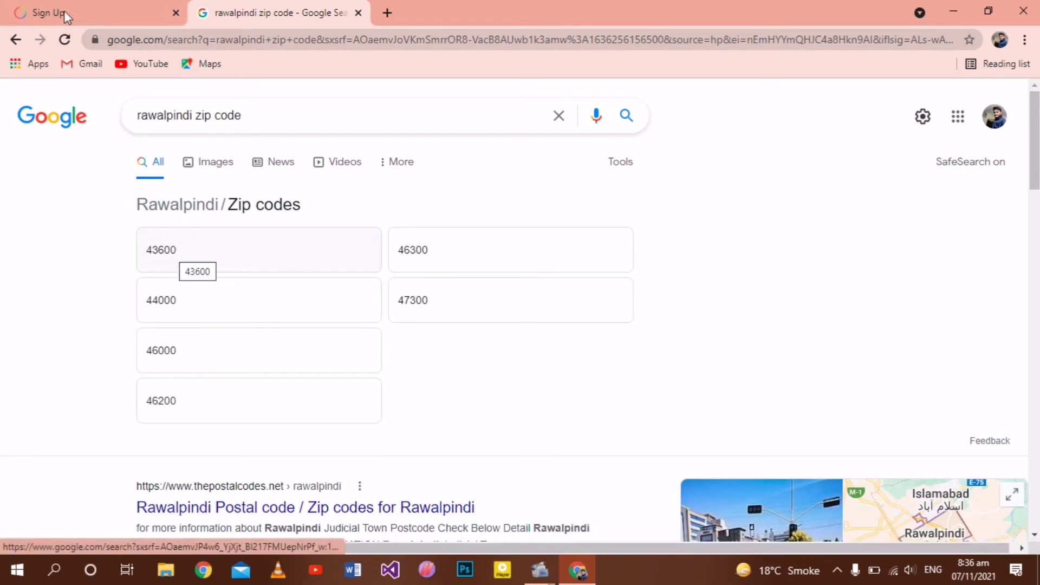
click(62, 12)
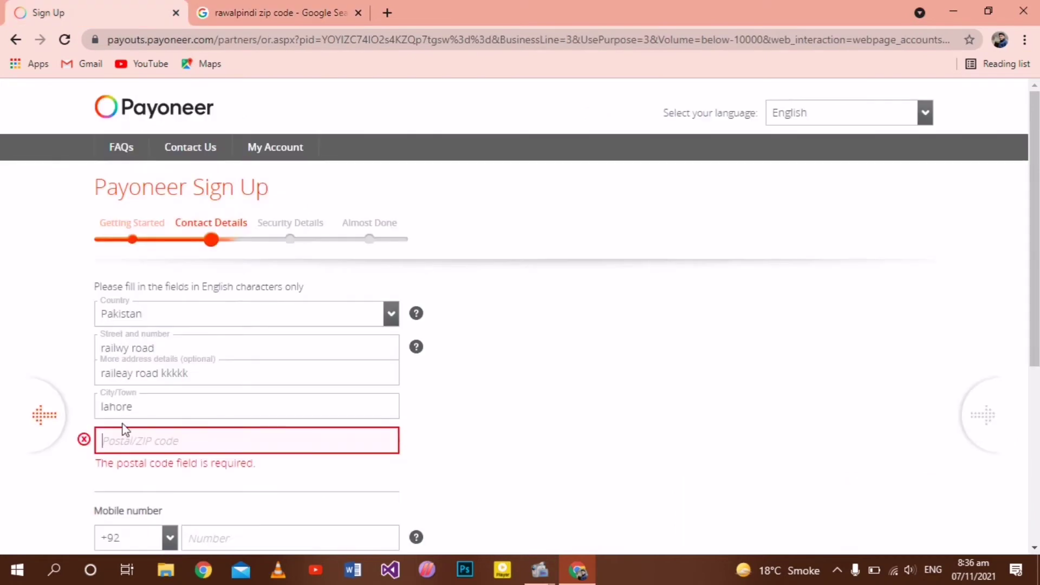
Enter postal code 43600 and type the mobile phone number
click(127, 443)
text(4)
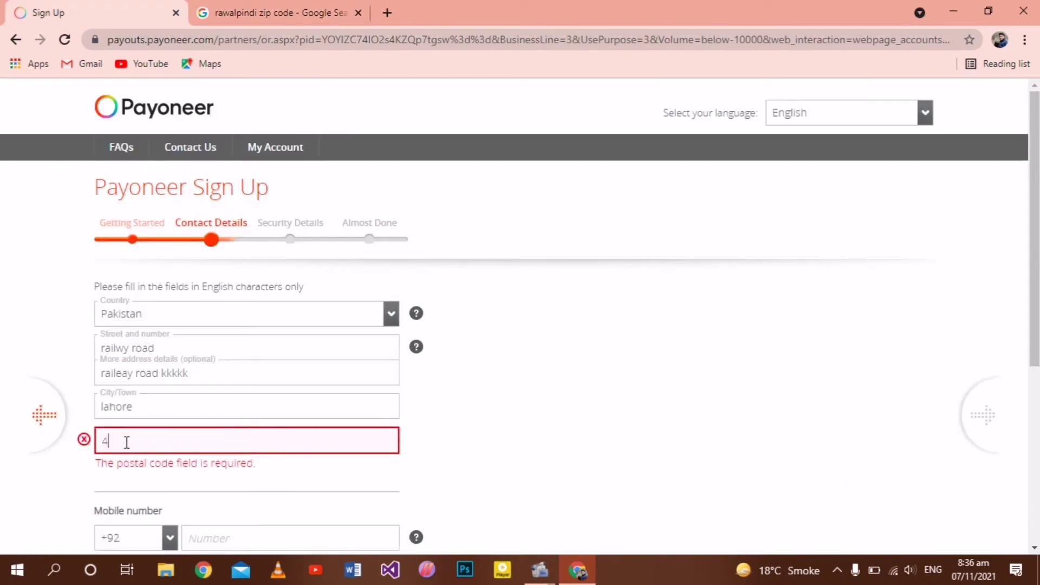
text(3600)
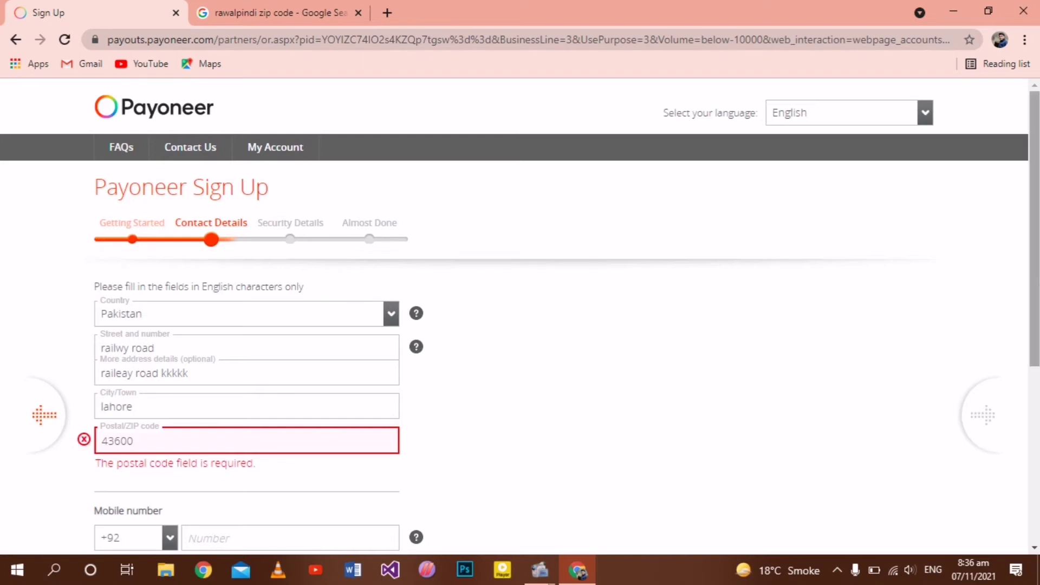
scroll(1035, 271, down, 3)
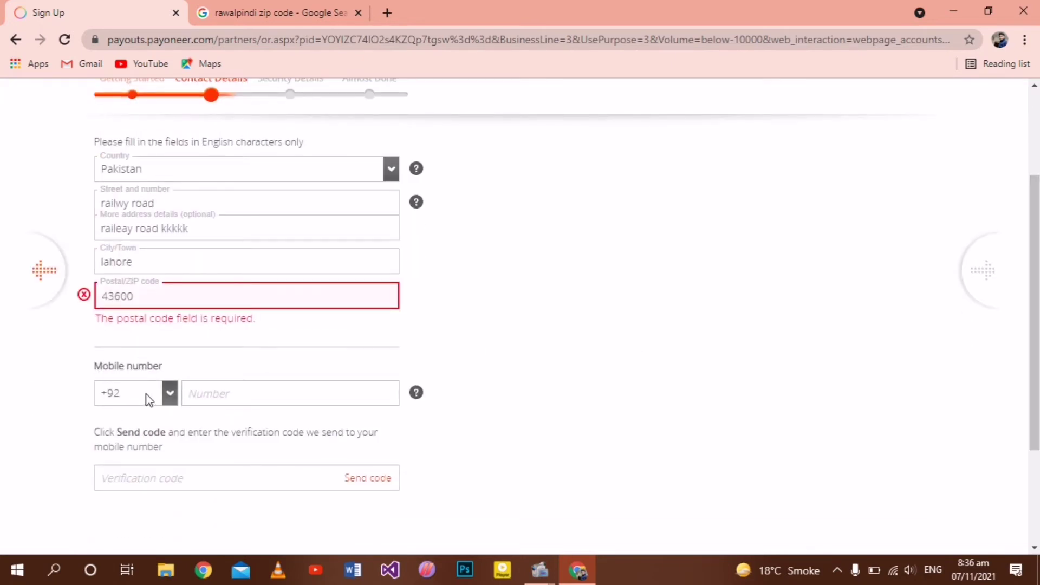
click(231, 395)
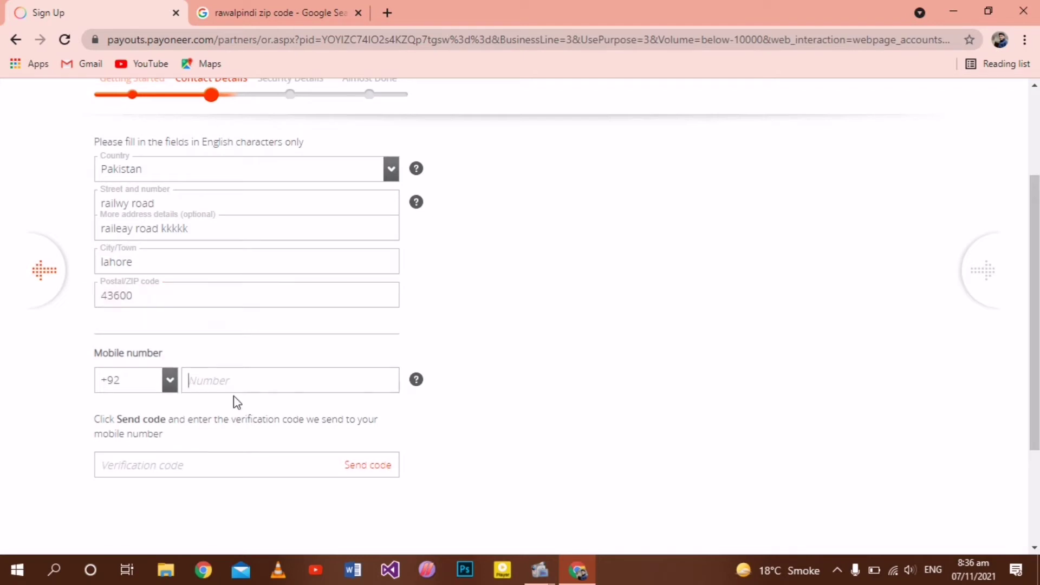
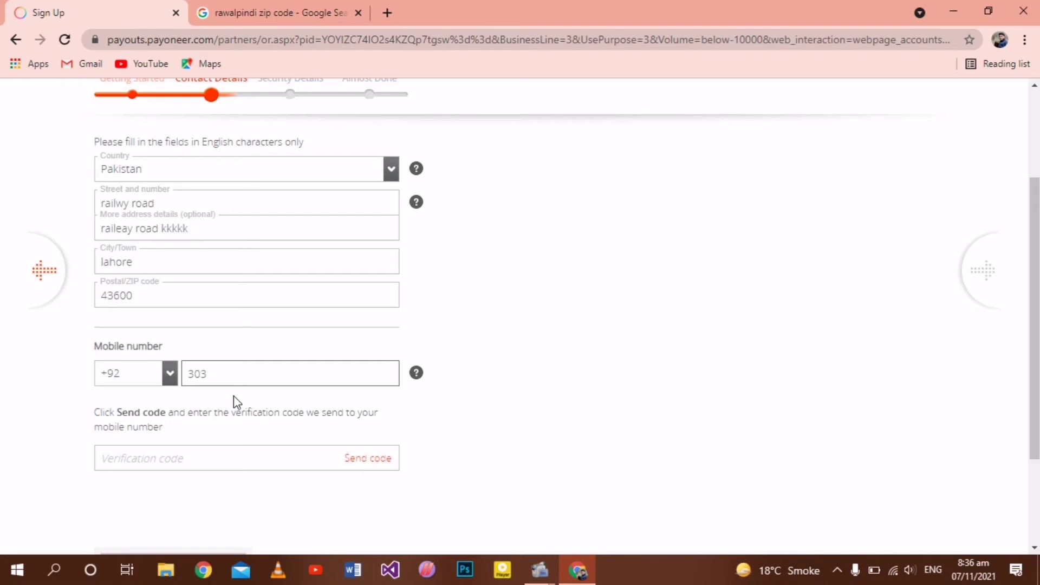
Request an SMS verification code, enter the received code, and submit the contact details
click(374, 468)
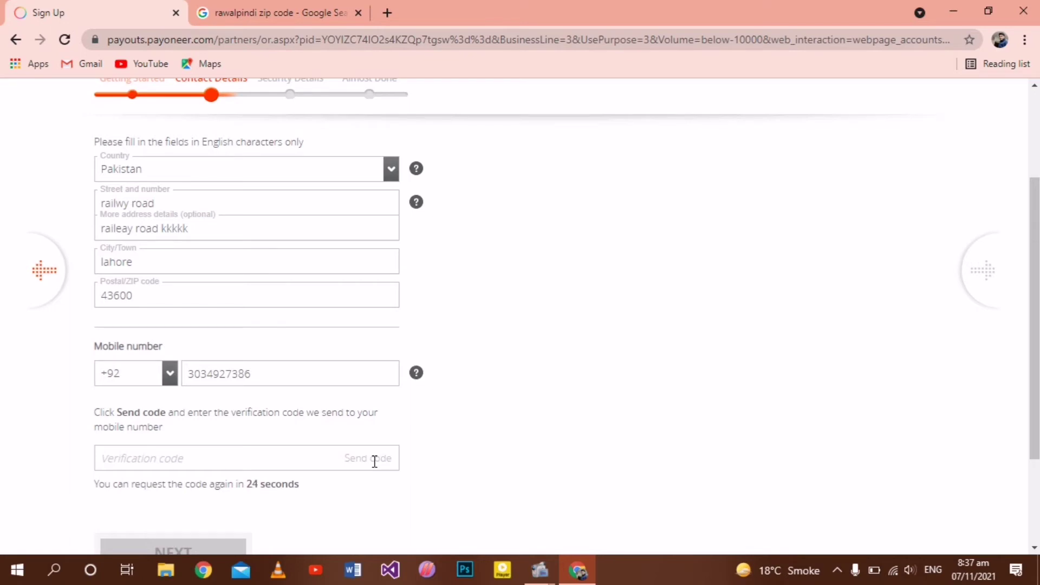
click(234, 461)
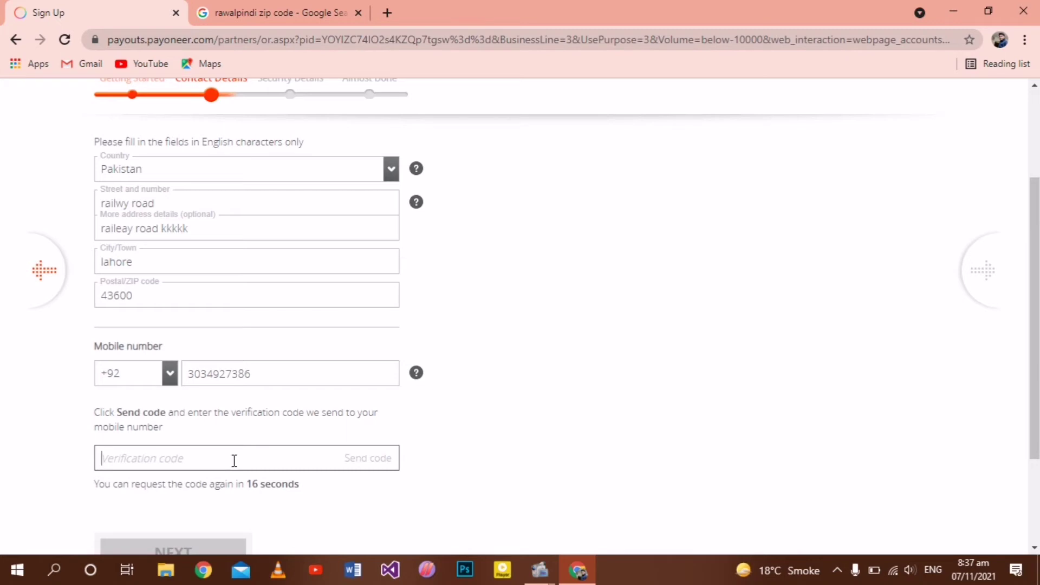
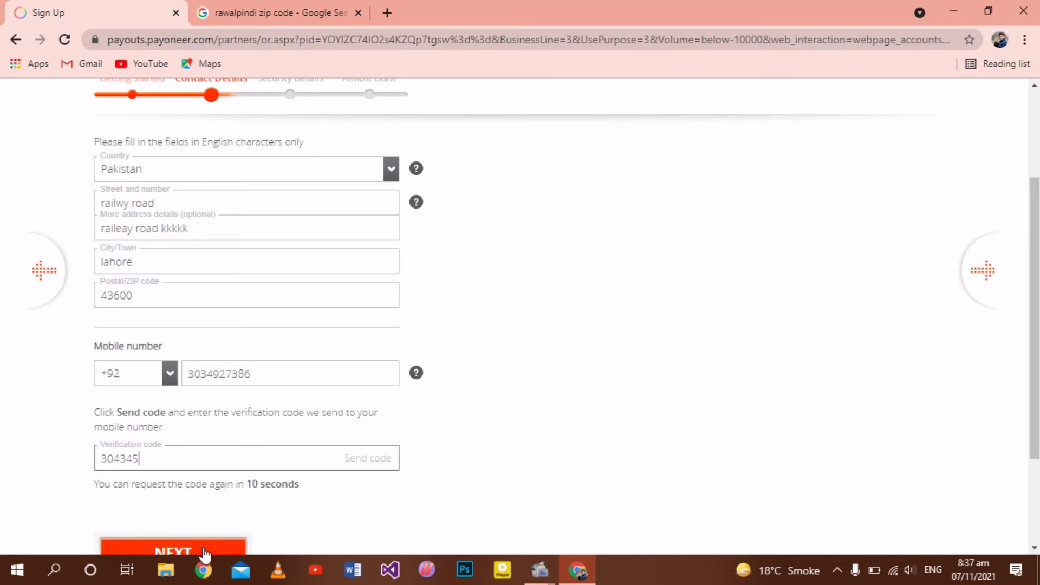
click(204, 551)
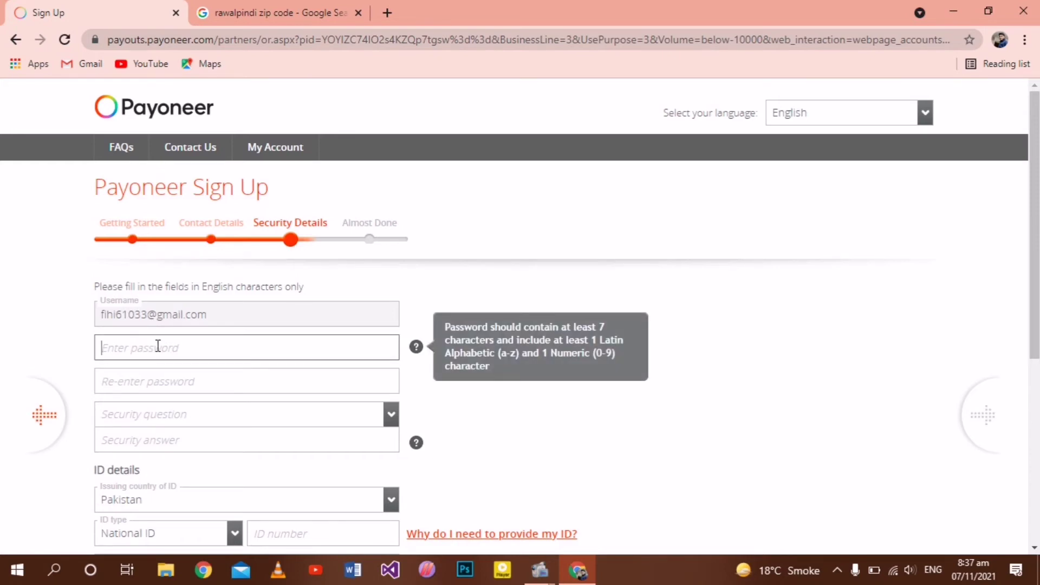
Enter and confirm the account password, then answer the 'first pet' security question
text(••••••••••••••)
click(153, 380)
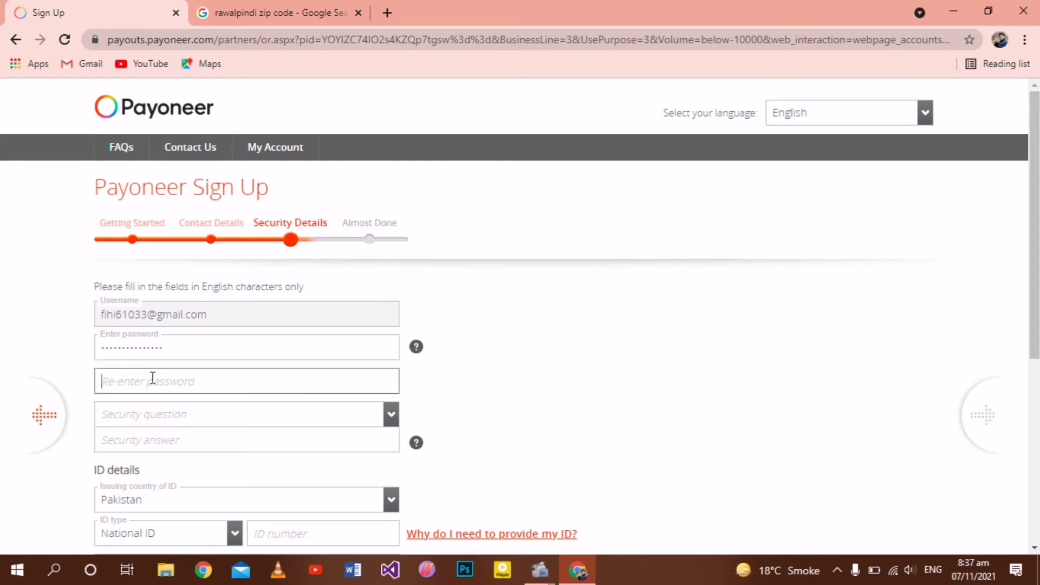
text(••••••••••••••)
click(388, 416)
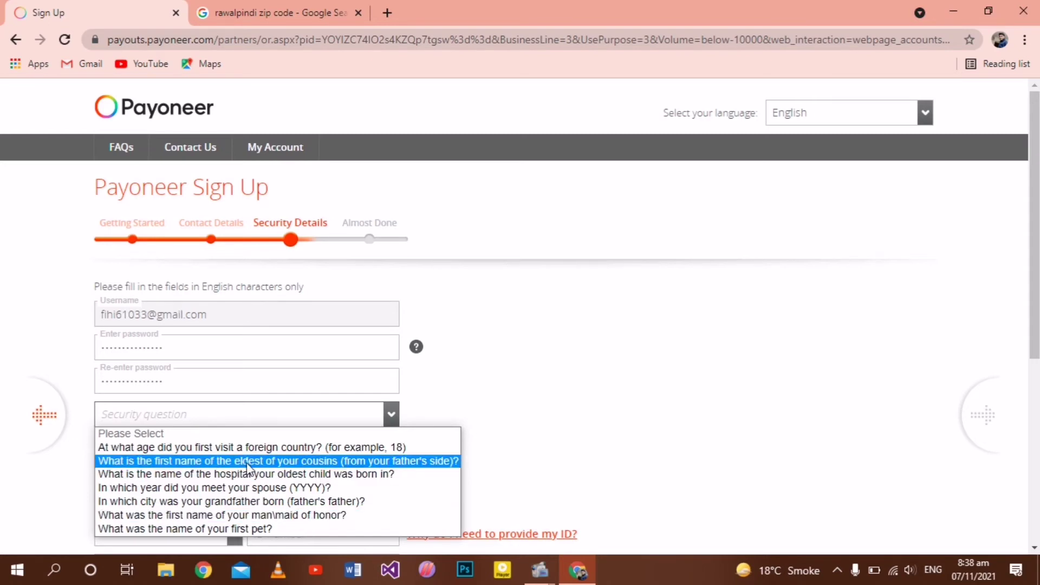
click(212, 530)
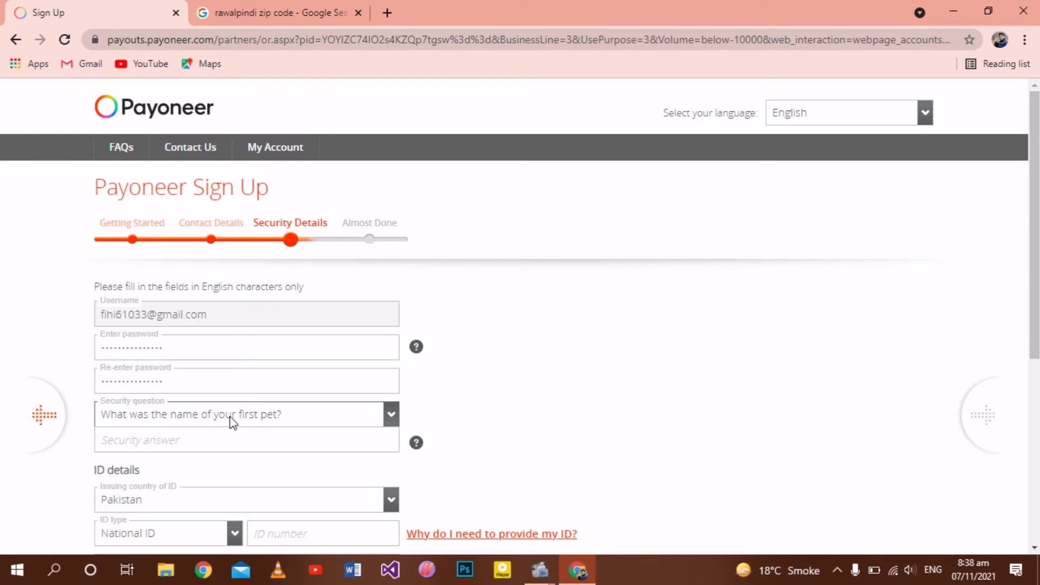
click(186, 442)
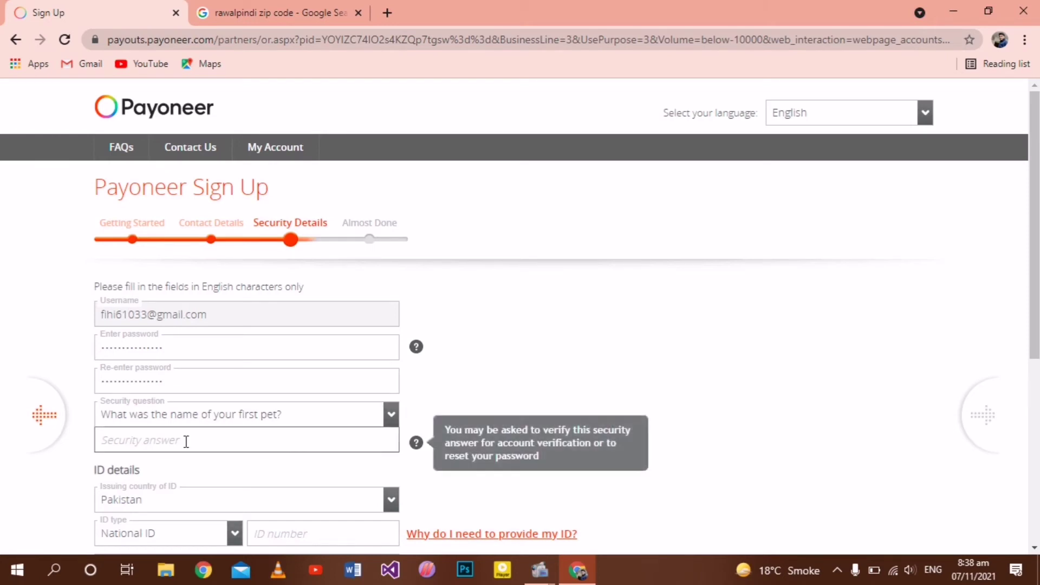
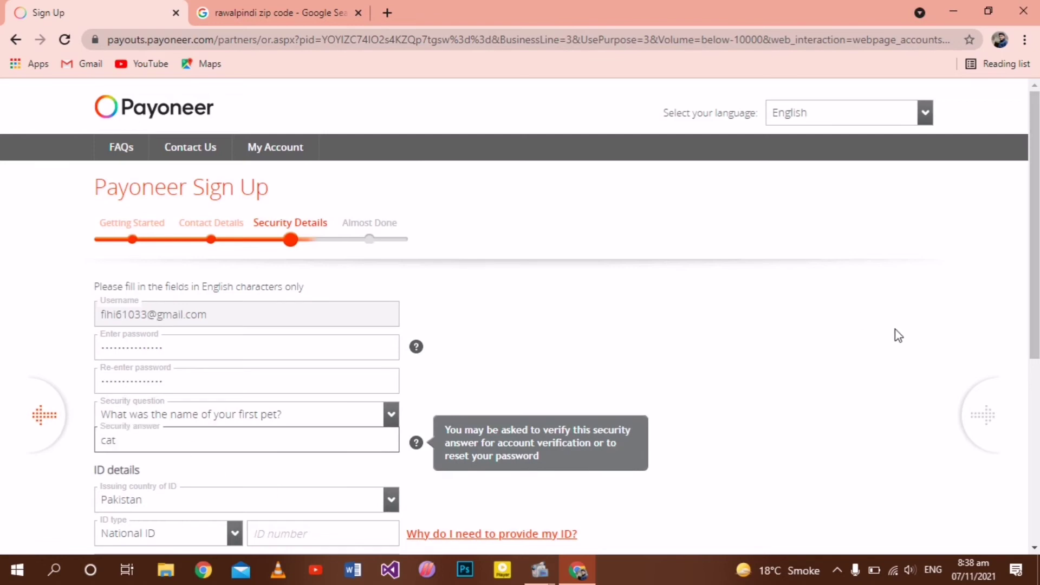
scroll(1035, 271, down, 2)
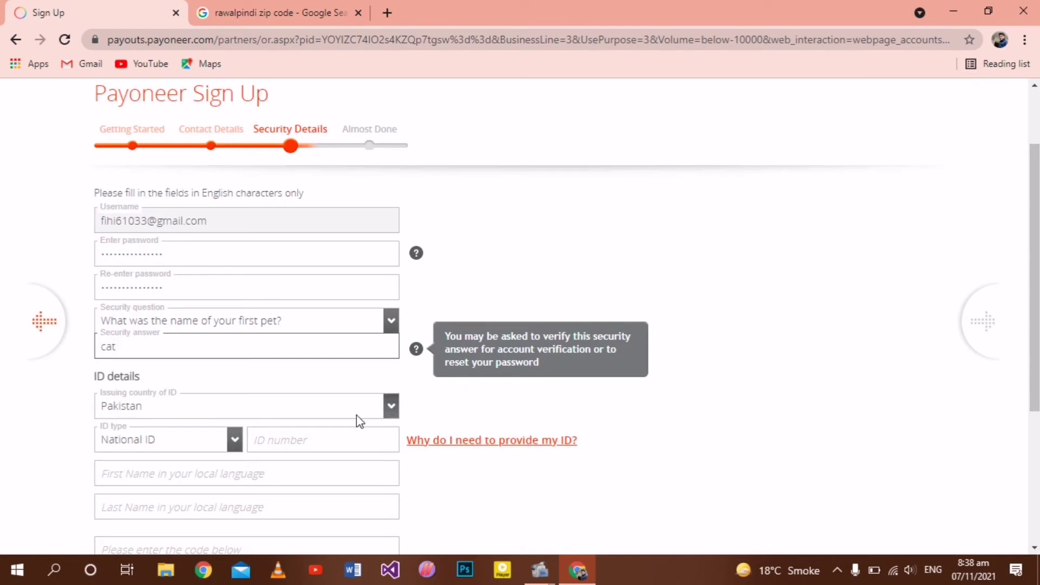
Set the ID type to National ID and enter the national ID number, fixing its last digit
click(235, 442)
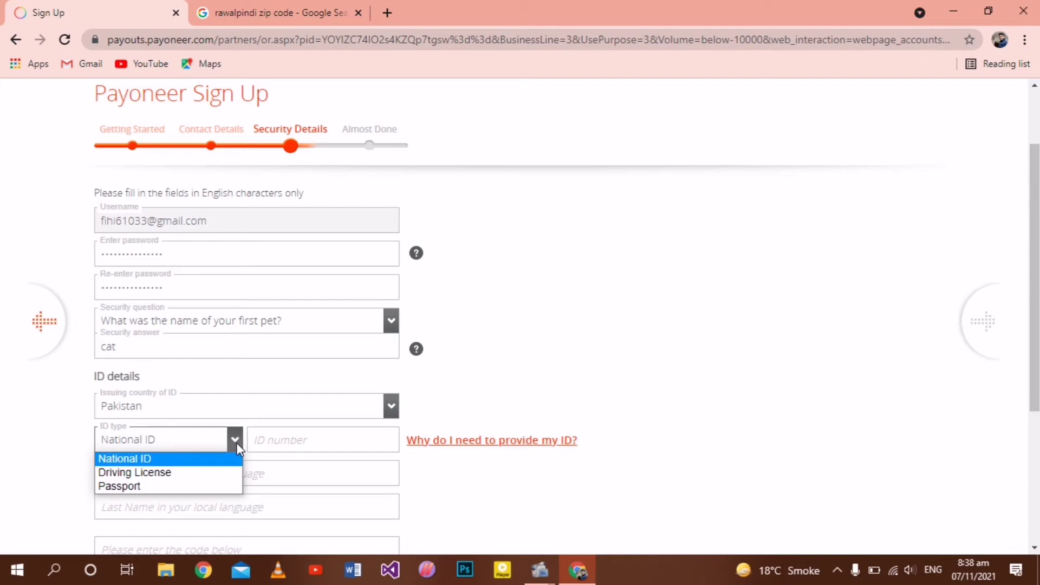
click(151, 476)
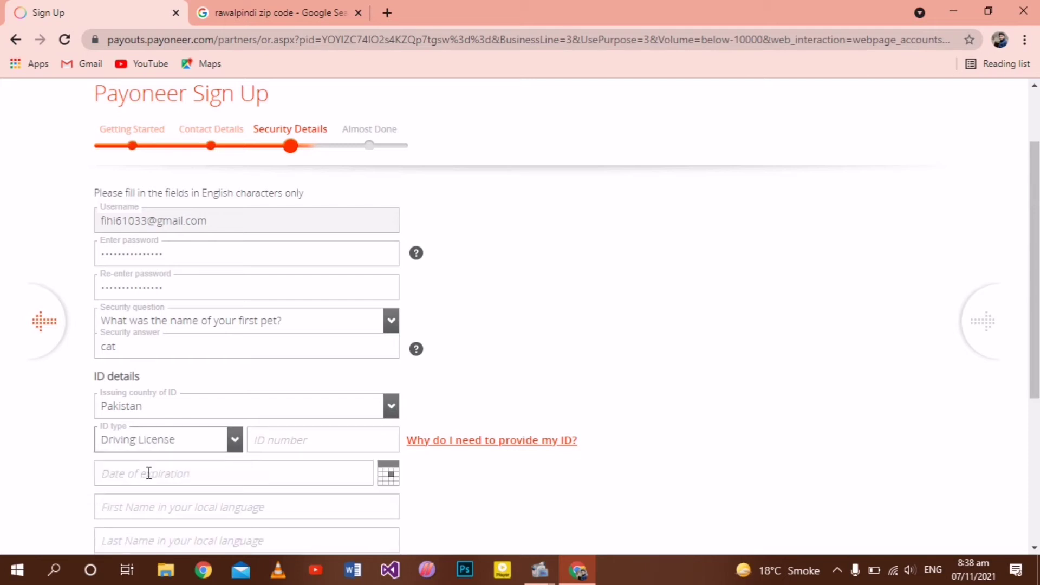
click(240, 452)
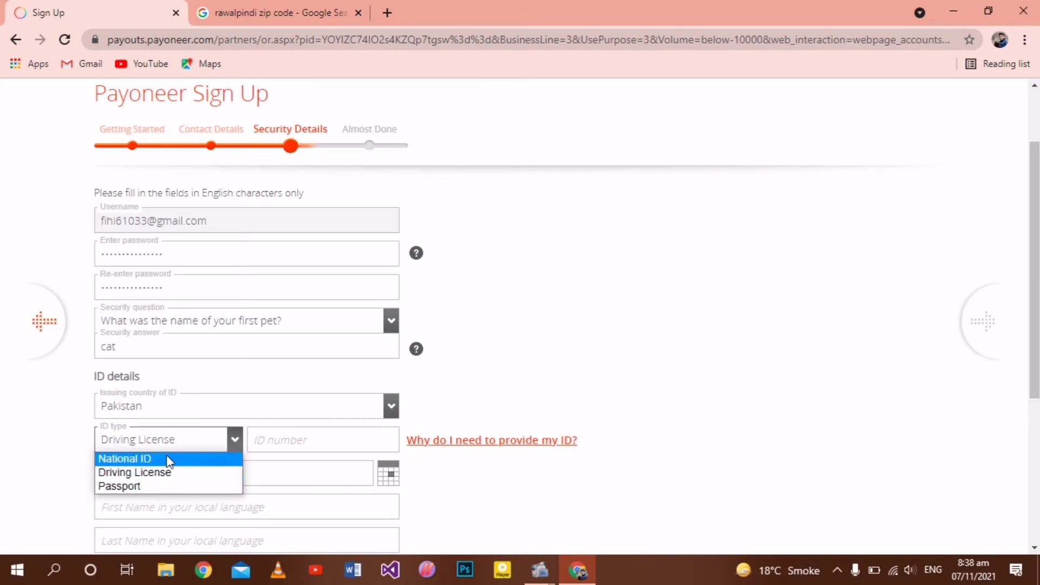
click(167, 456)
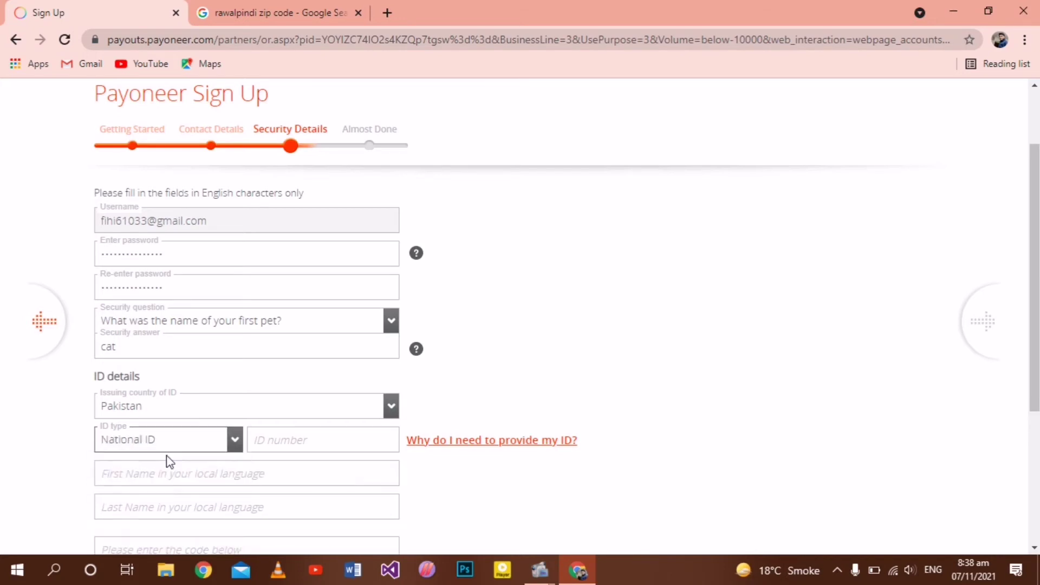
click(275, 442)
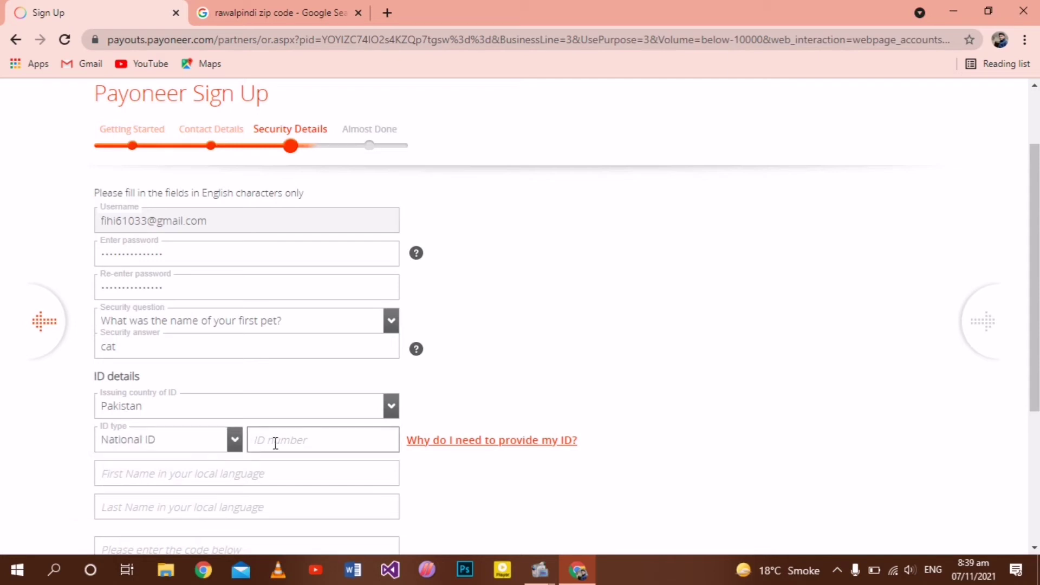
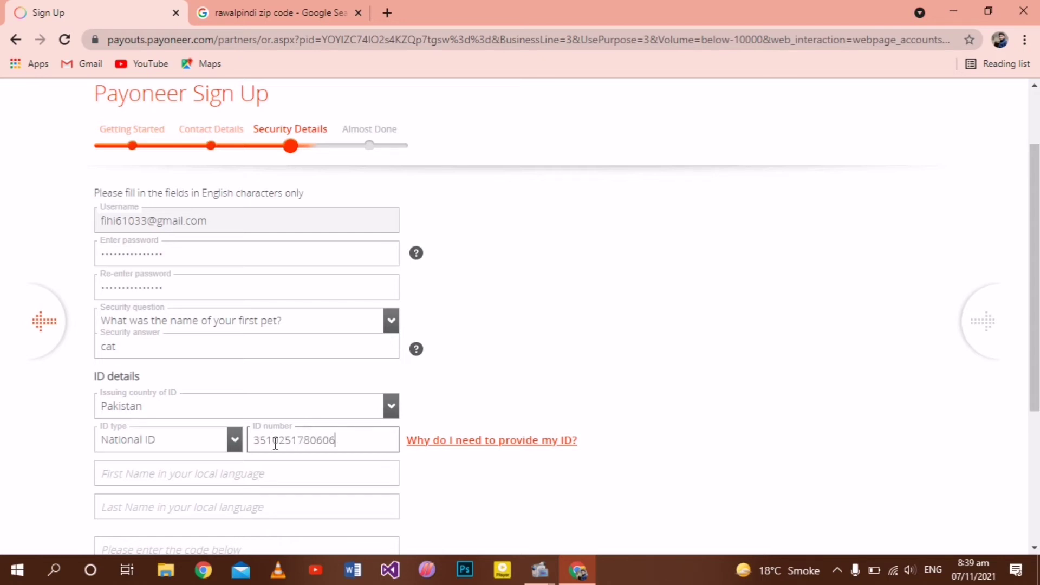
click(190, 478)
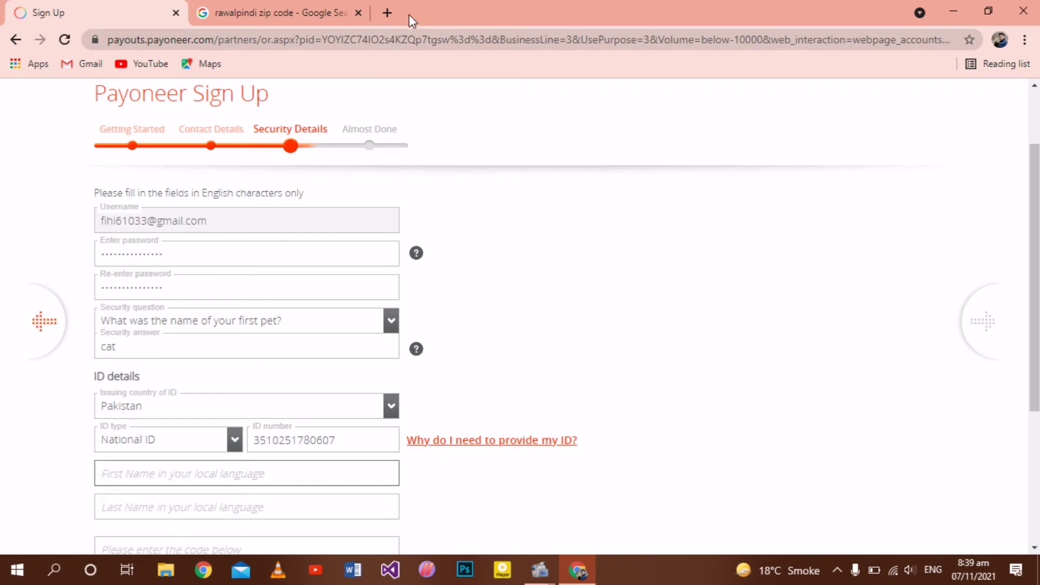
click(388, 13)
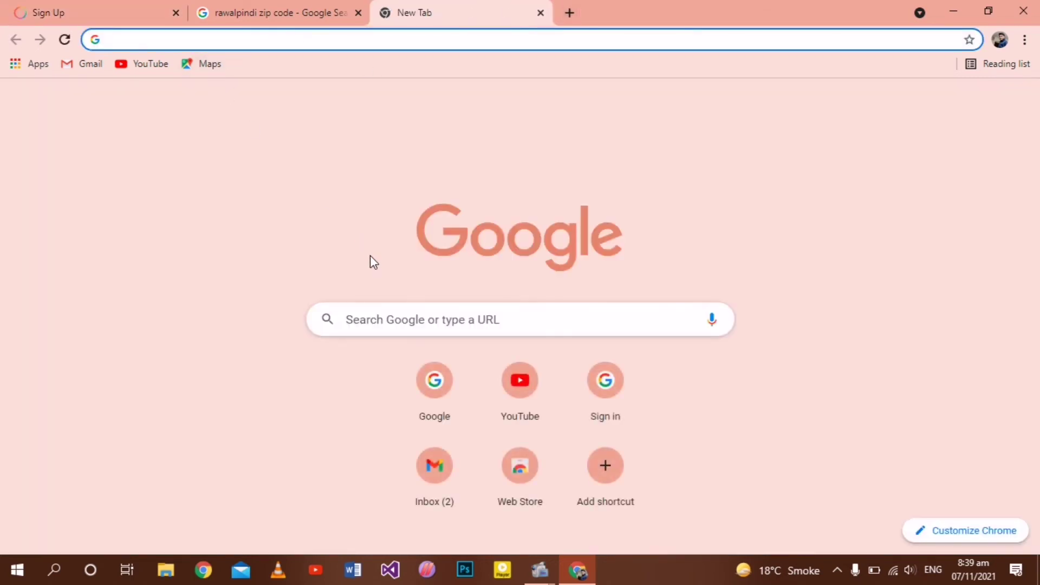
Open Google Translate from a Google search and set it to translate English into Urdu
click(441, 385)
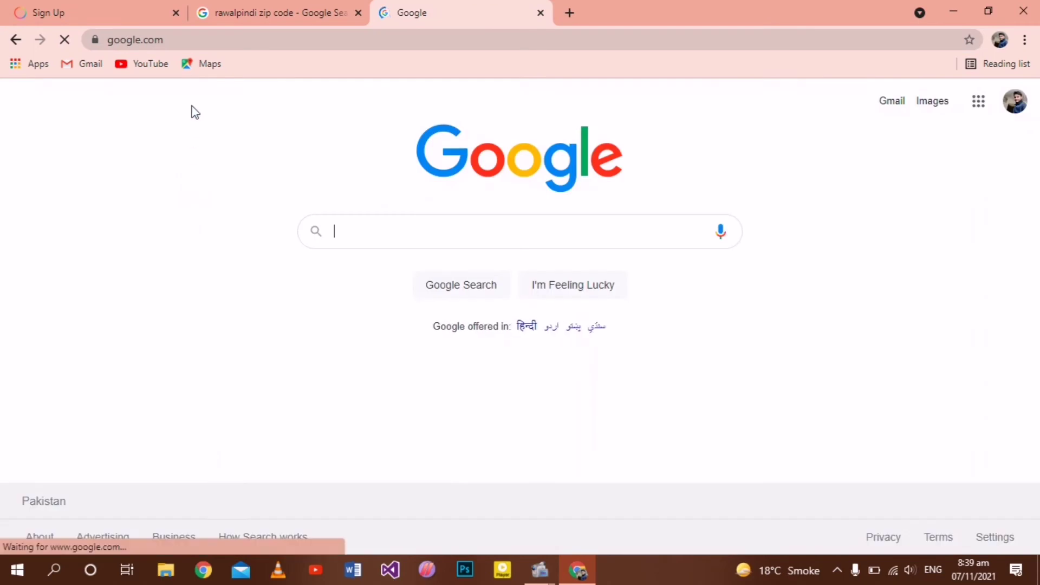
click(358, 231)
text(gg)
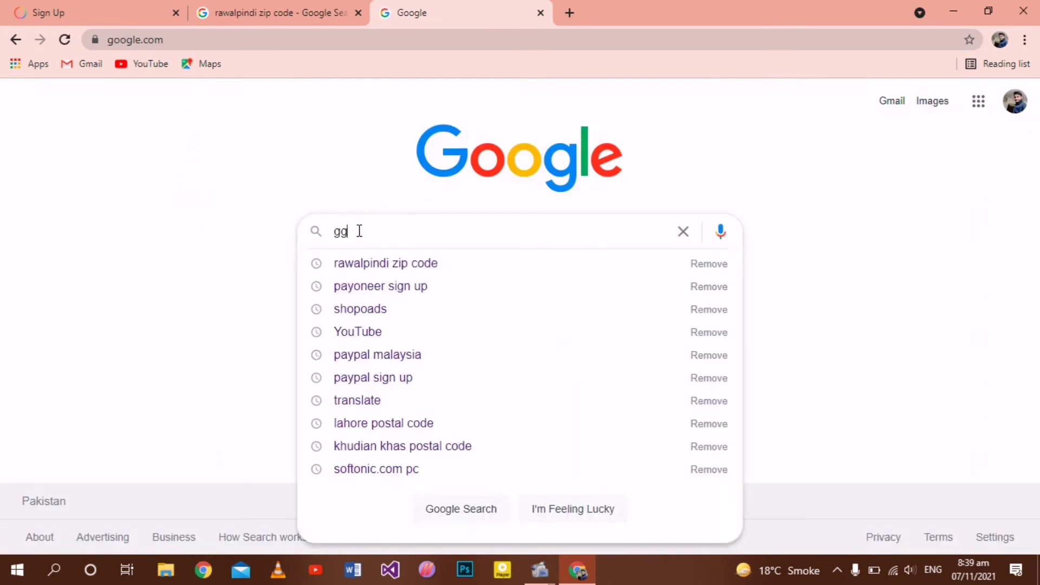
text(ogle)
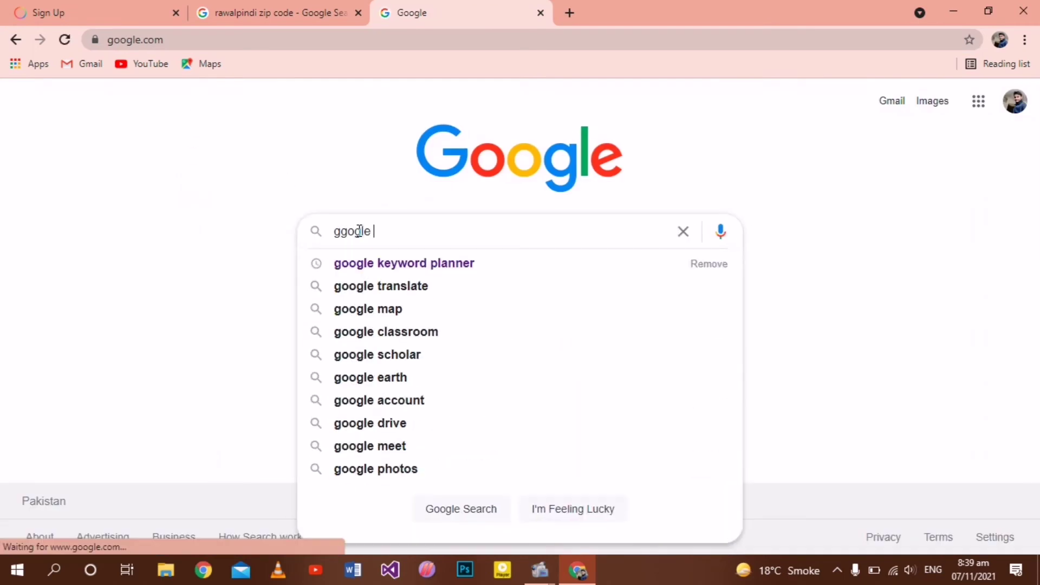
click(396, 286)
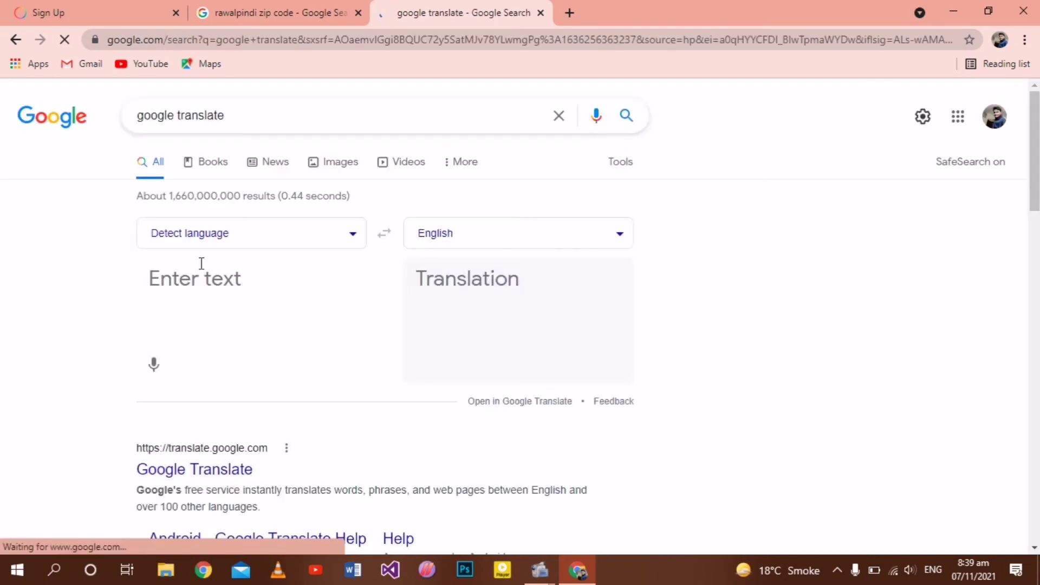
click(353, 234)
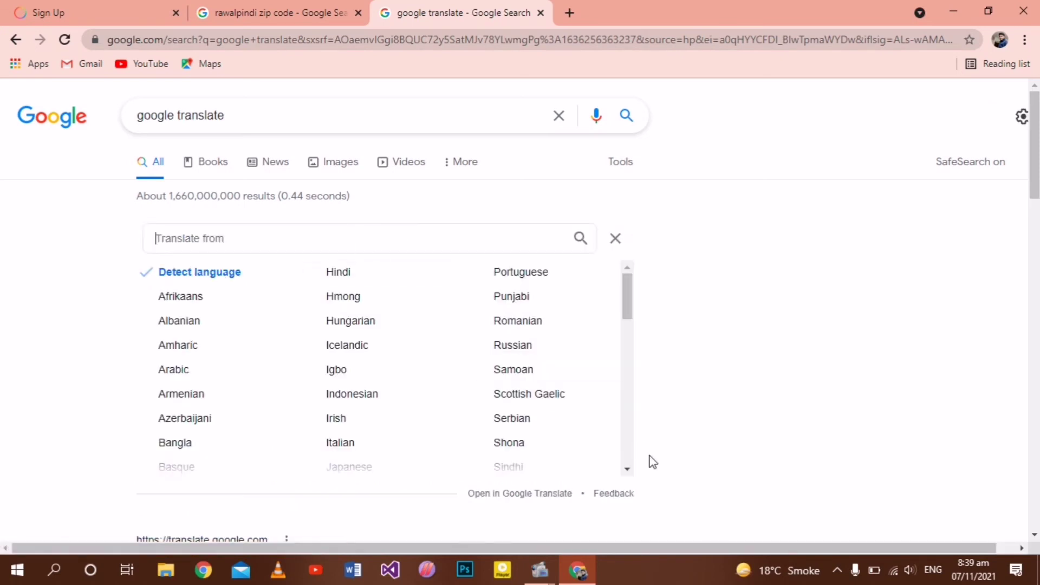
click(627, 469)
click(627, 469)
click(627, 470)
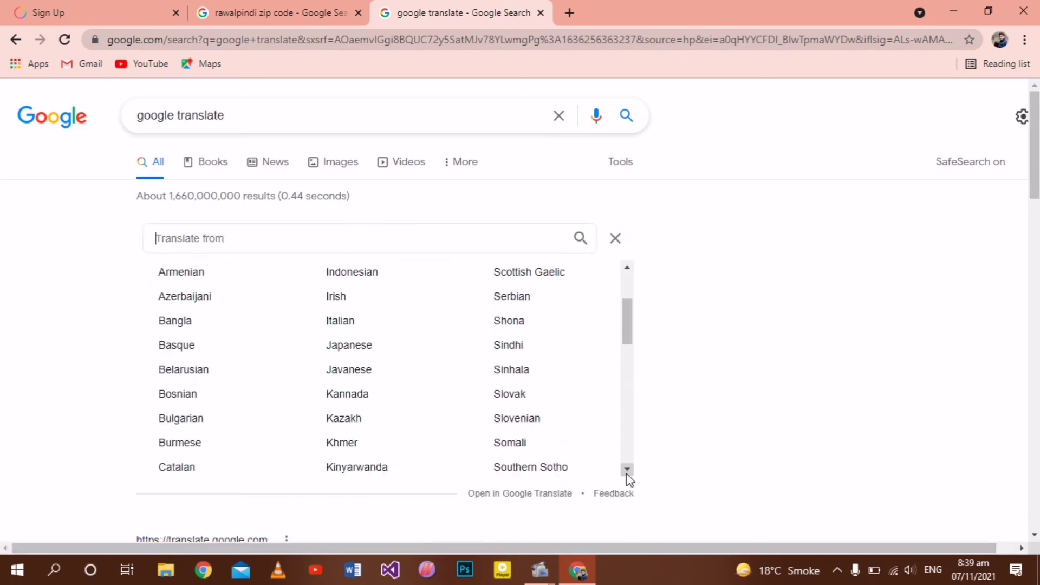
click(627, 470)
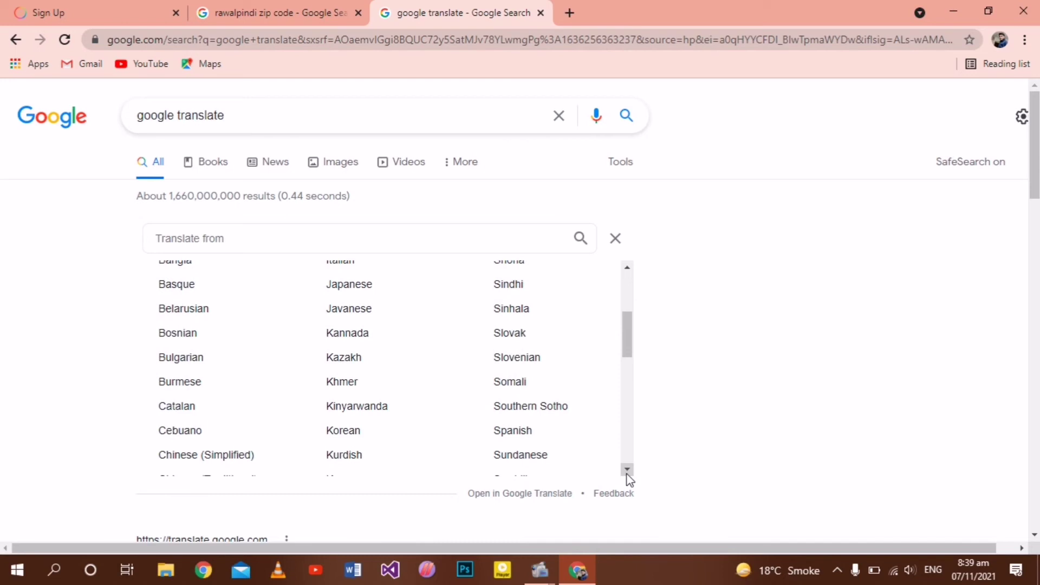
drag(631, 363, 641, 443)
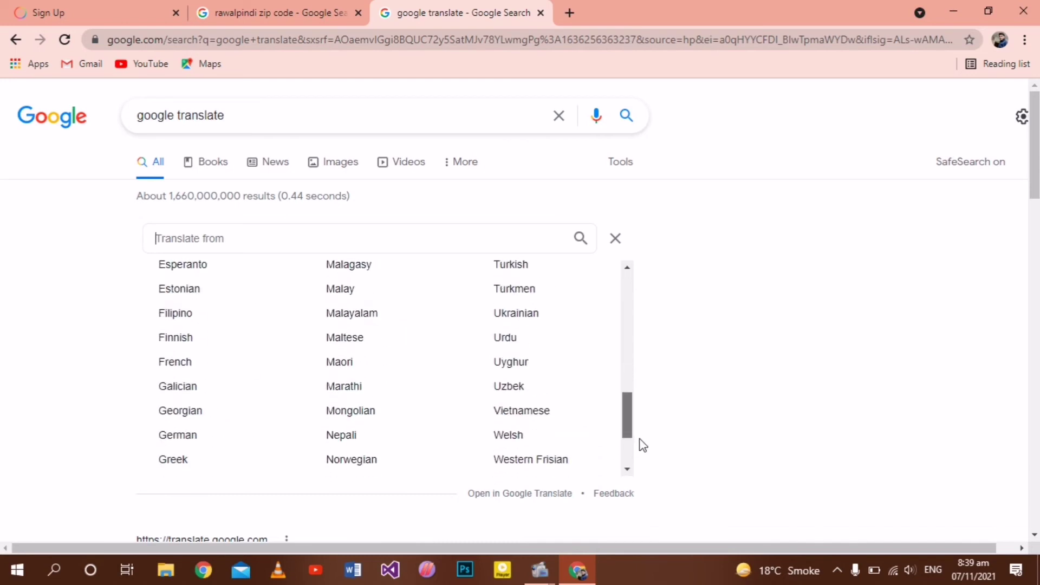
click(512, 342)
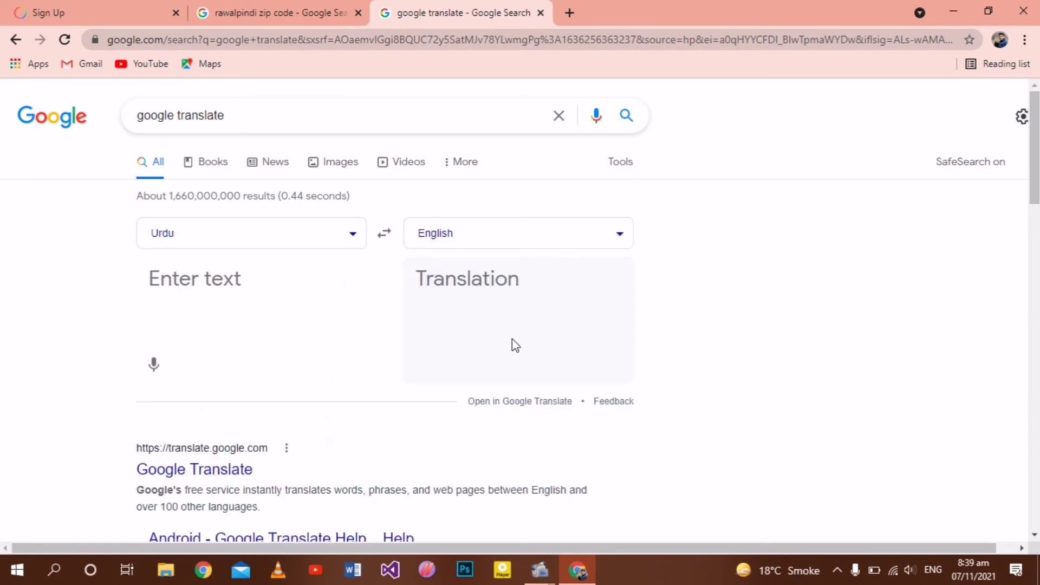
click(382, 238)
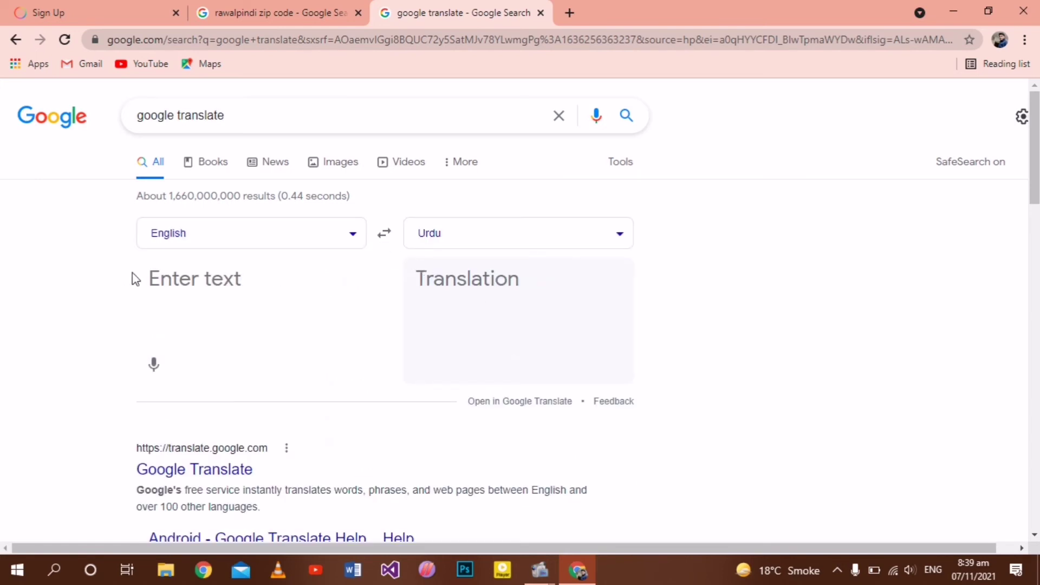
Translate the applicant's first name into Urdu and paste it into Payoneer's local-language First Name field
click(170, 277)
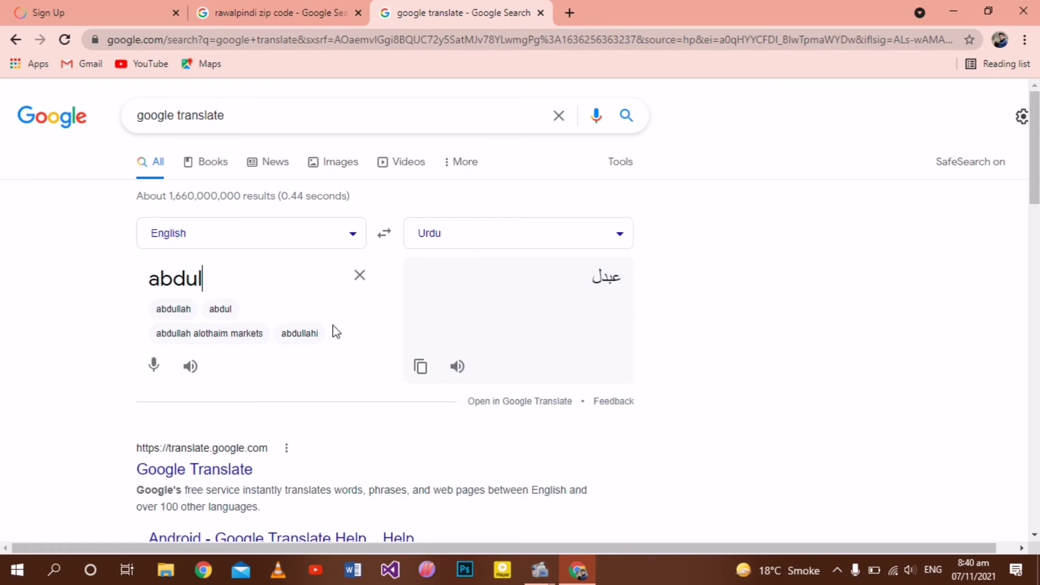
click(423, 369)
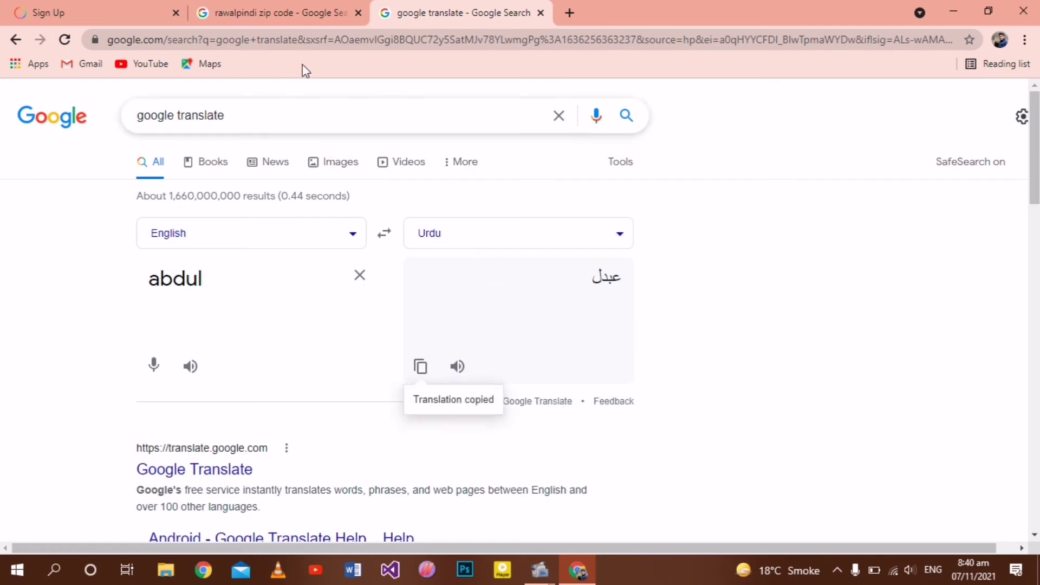
click(73, 7)
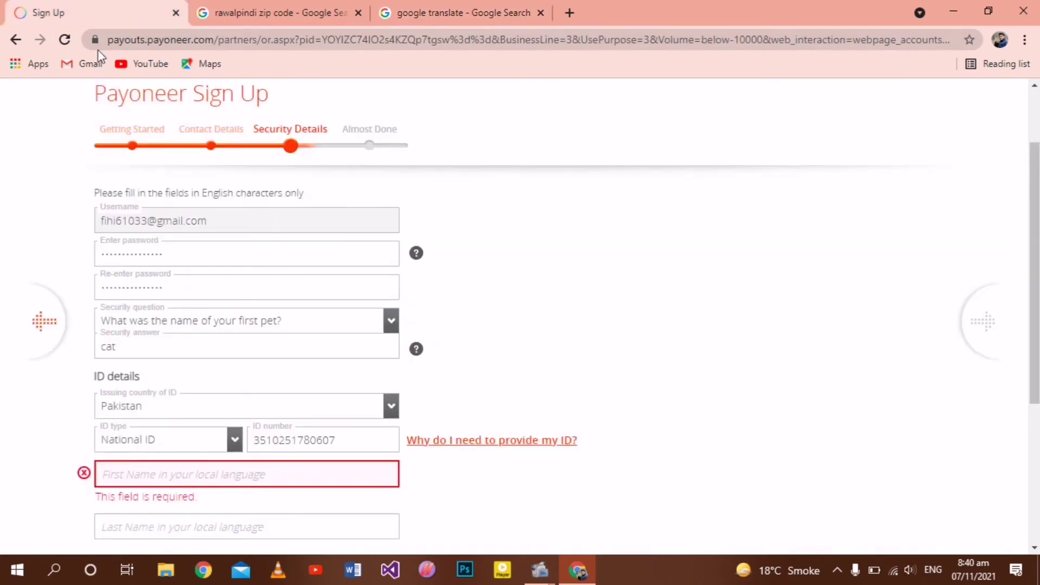
click(126, 477)
right_click(127, 477)
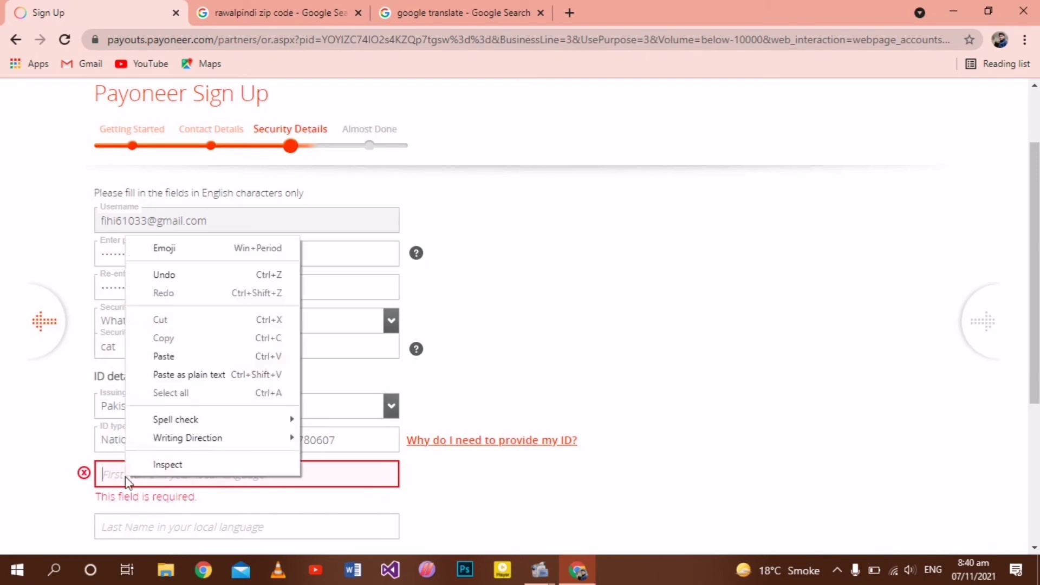
click(170, 363)
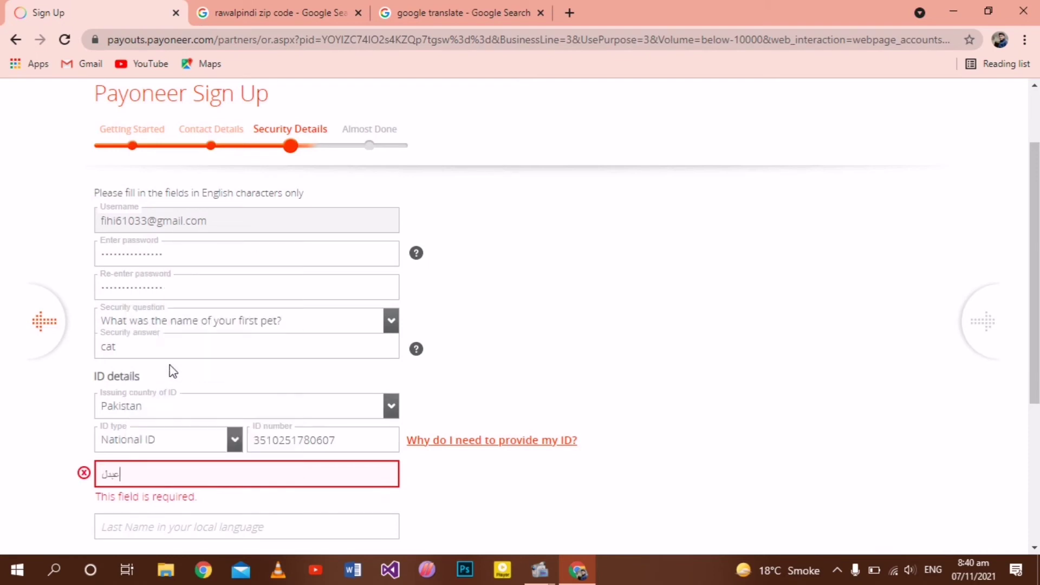
click(164, 530)
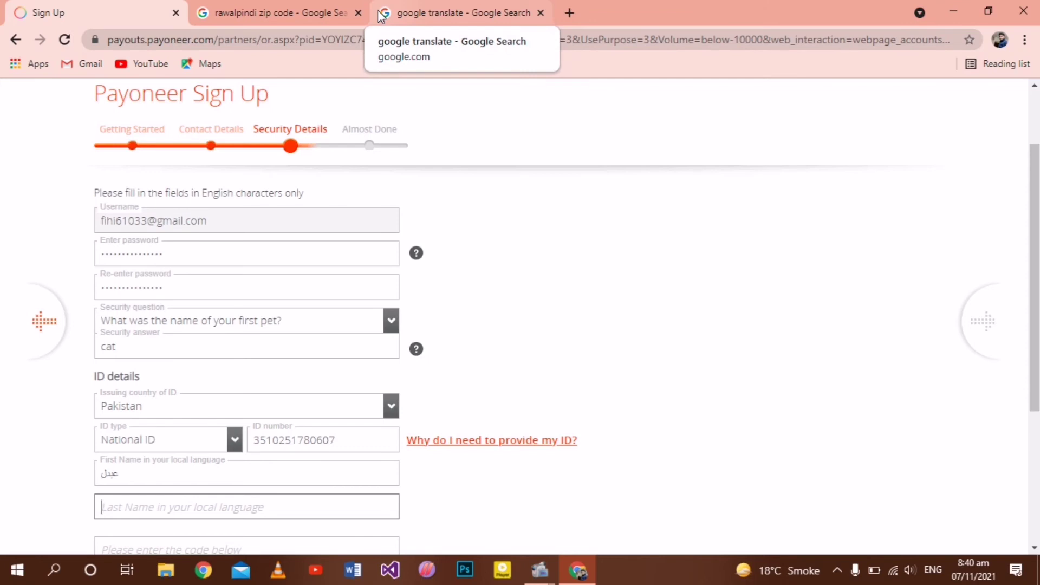
Translate the applicant's surname into Urdu in Google Translate and copy the Urdu result
click(421, 11)
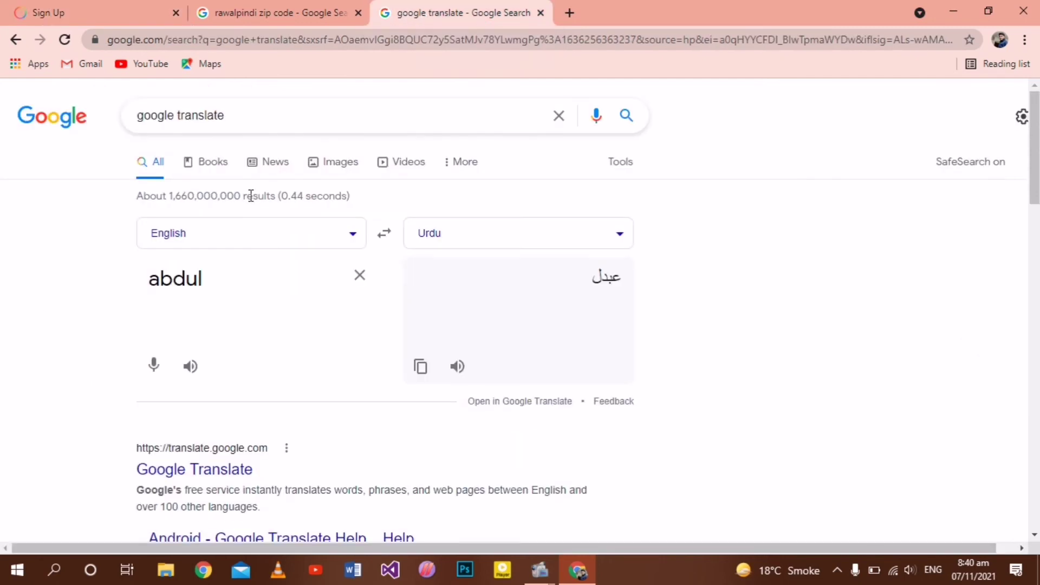
key(ctrl+a)
key(BackSpace)
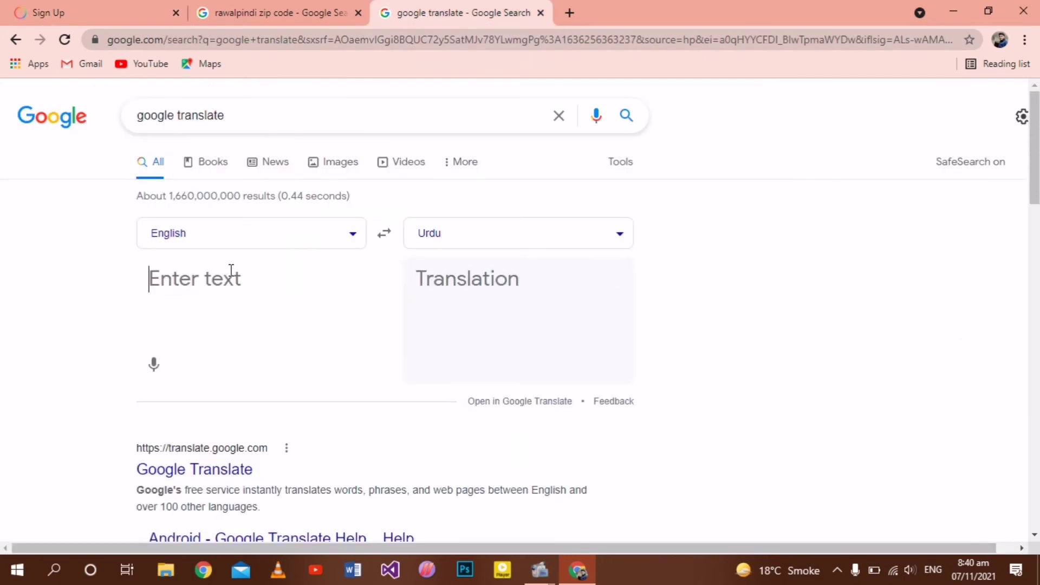
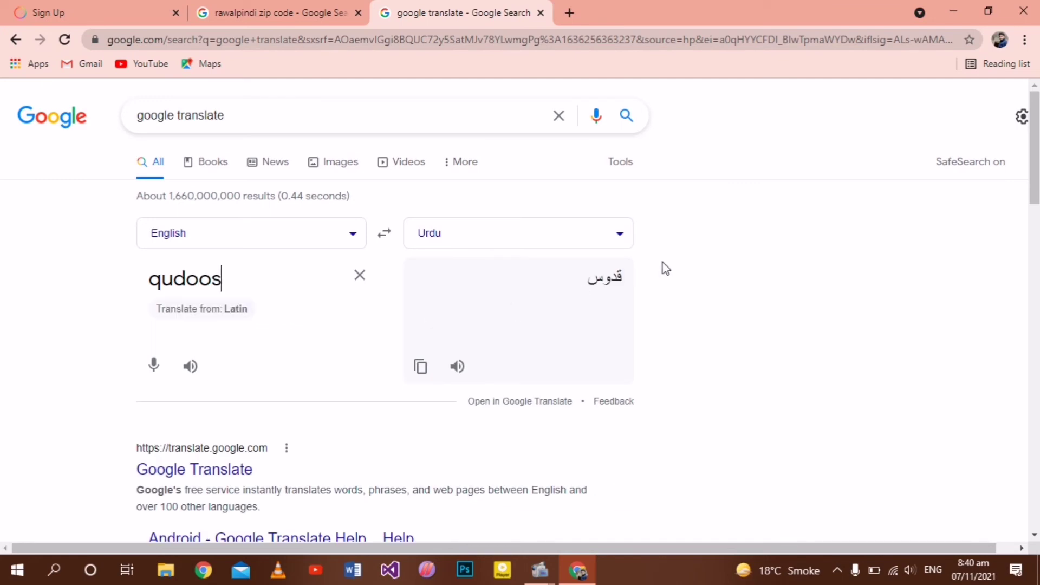
click(421, 368)
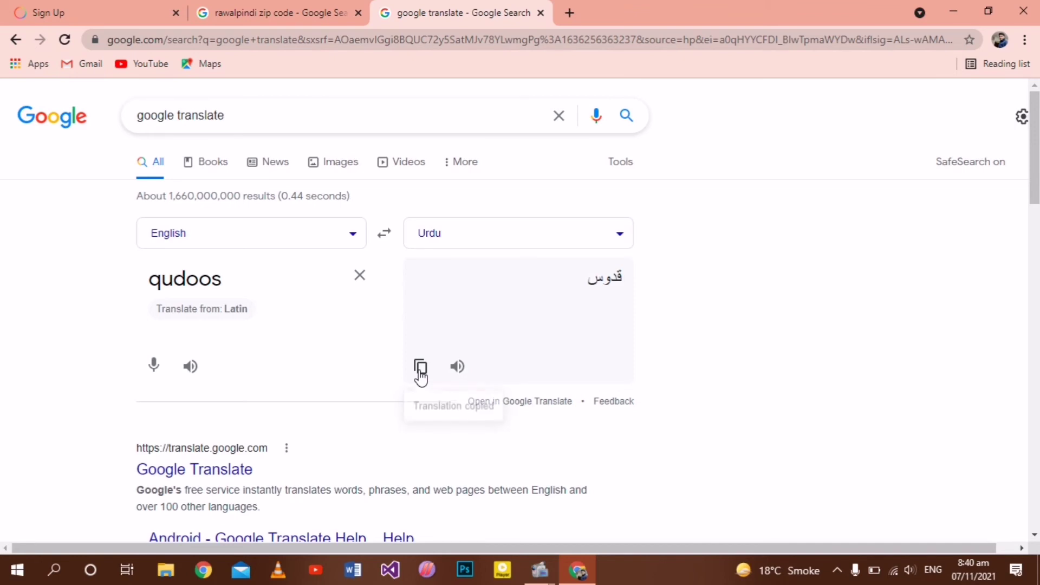
click(100, 11)
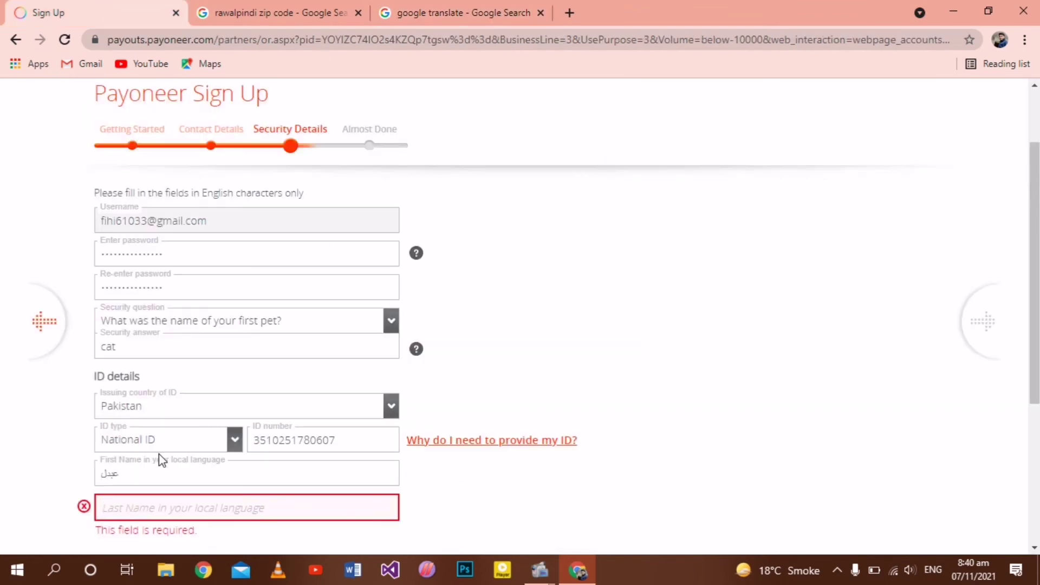
Paste the Urdu surname into the local-language Last Name field and scroll to the captcha
right_click(148, 508)
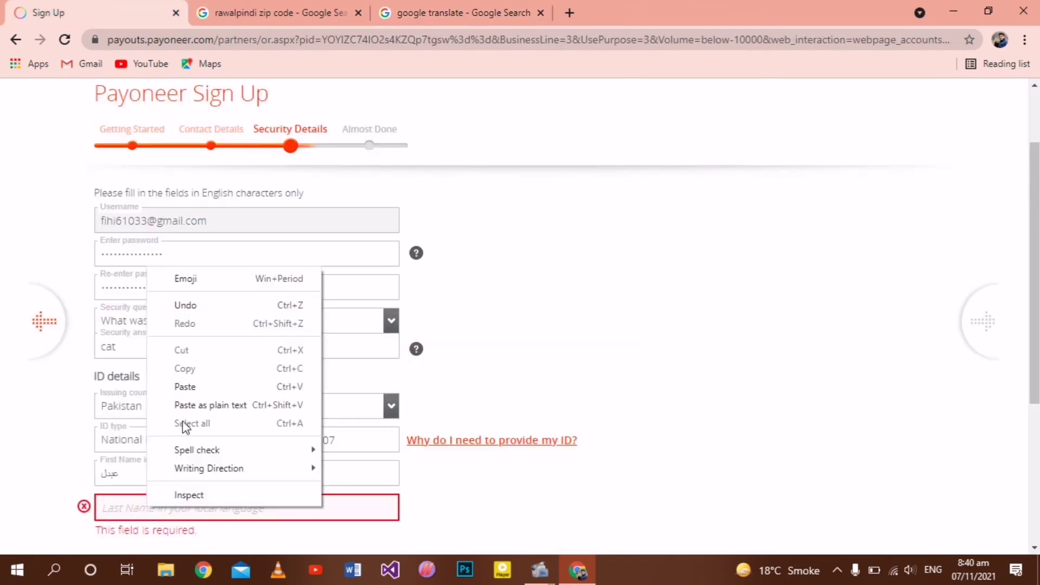
click(196, 388)
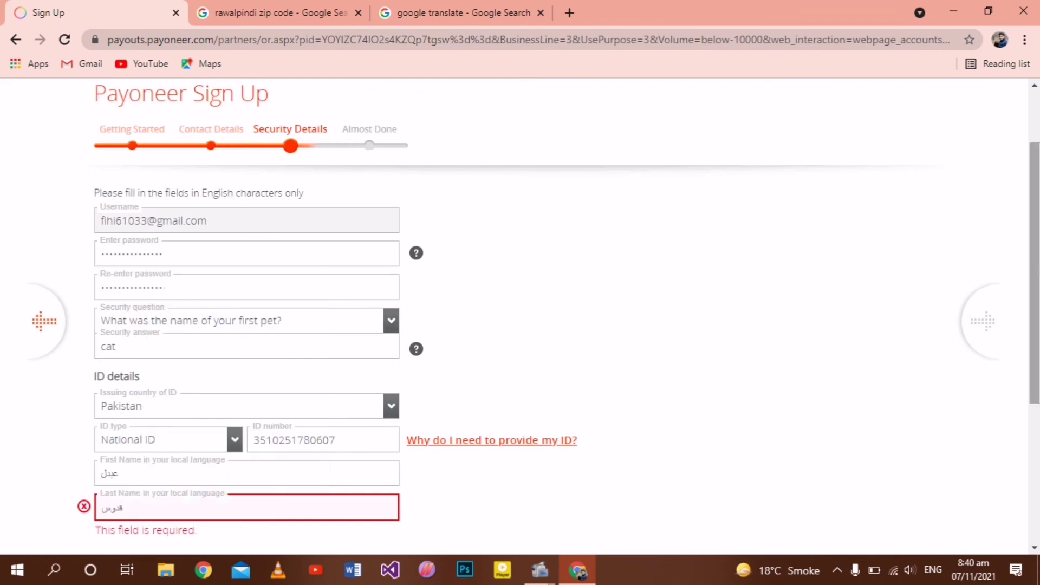
scroll(682, 297, down, 3)
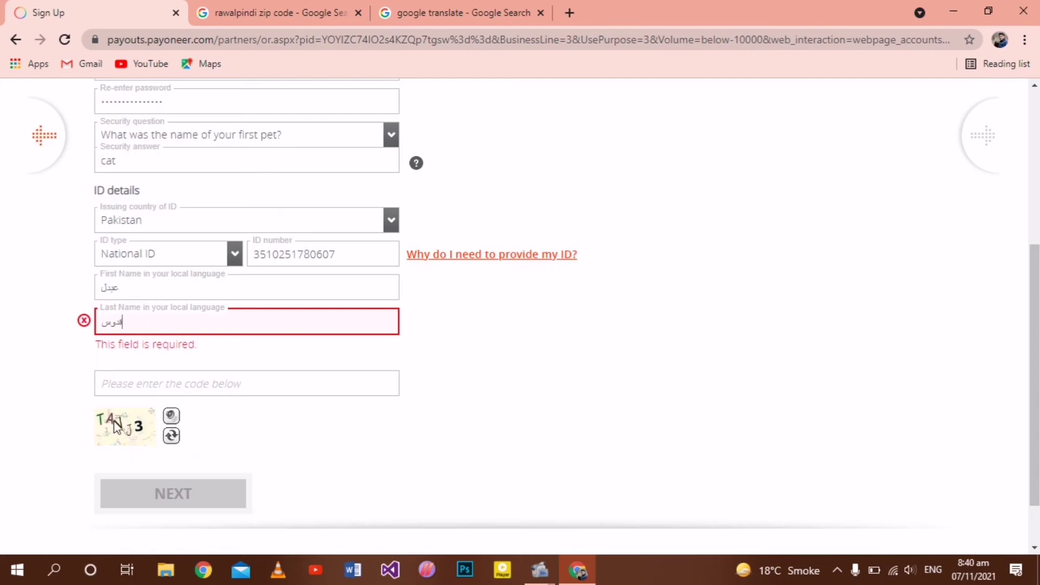
Refresh the captcha, enter the new code with uppercase letters, and continue to Almost Done
click(171, 439)
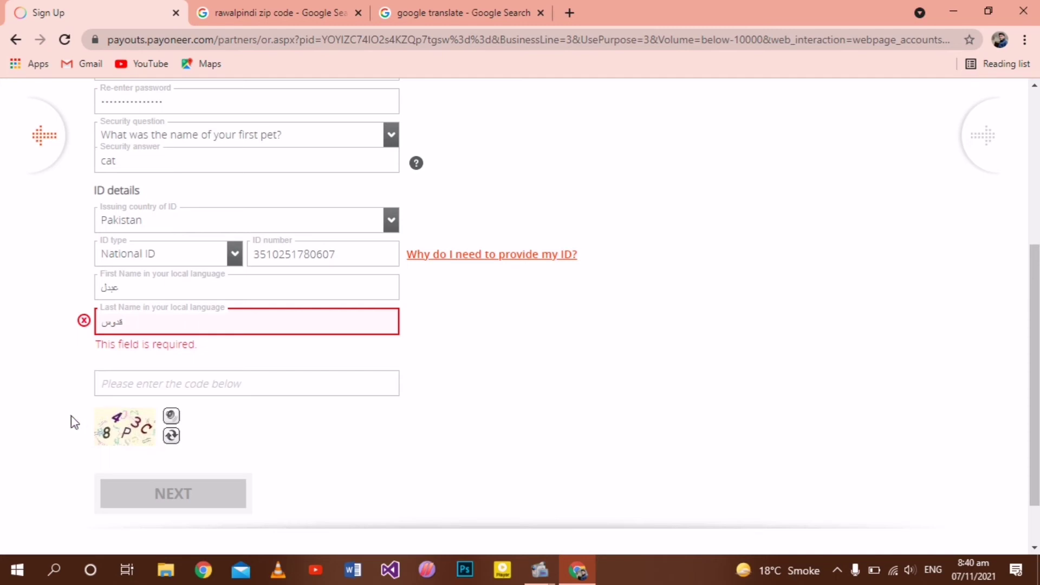
click(126, 382)
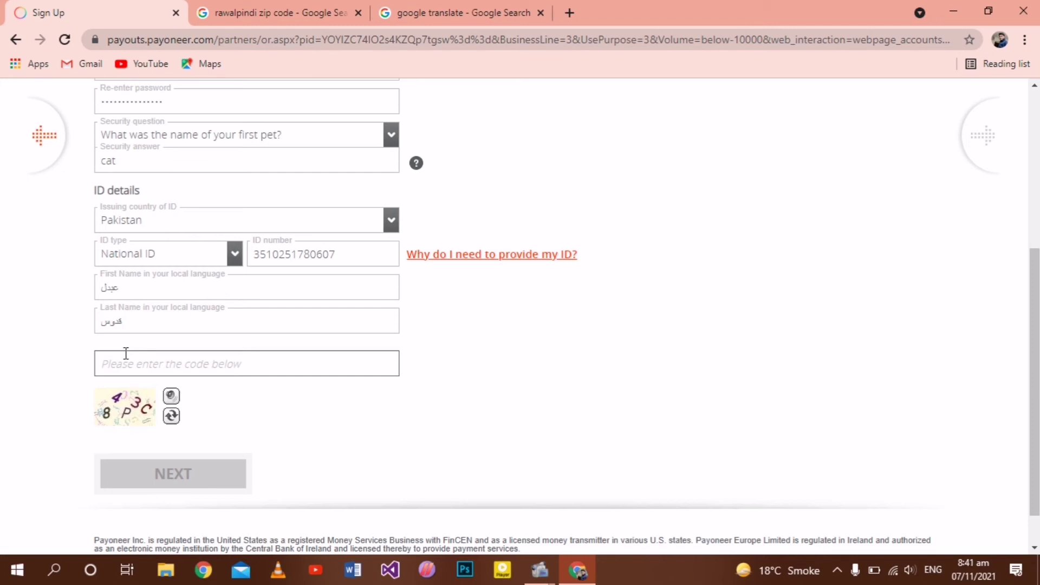
text(84)
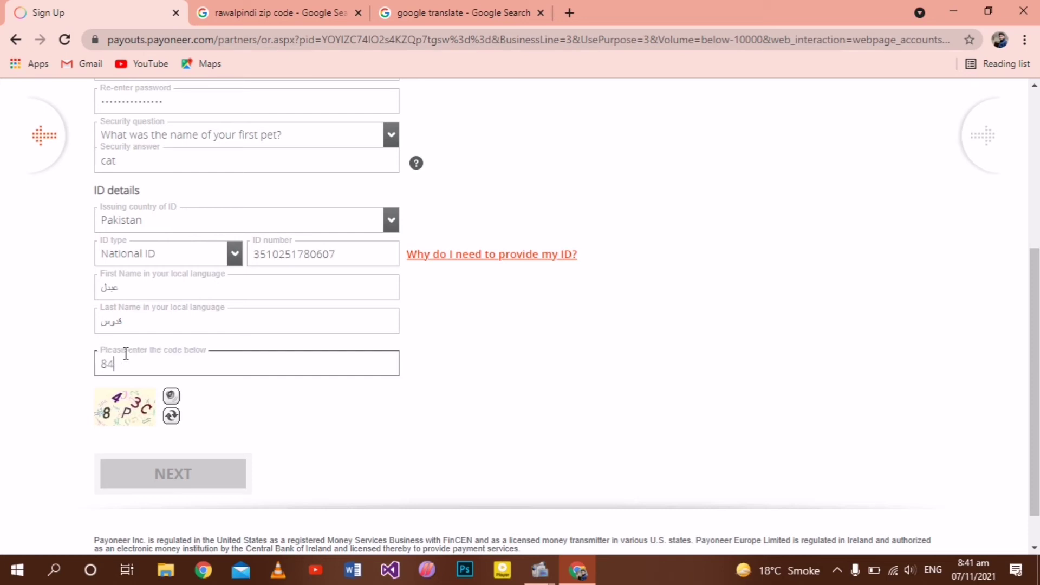
text(p3c)
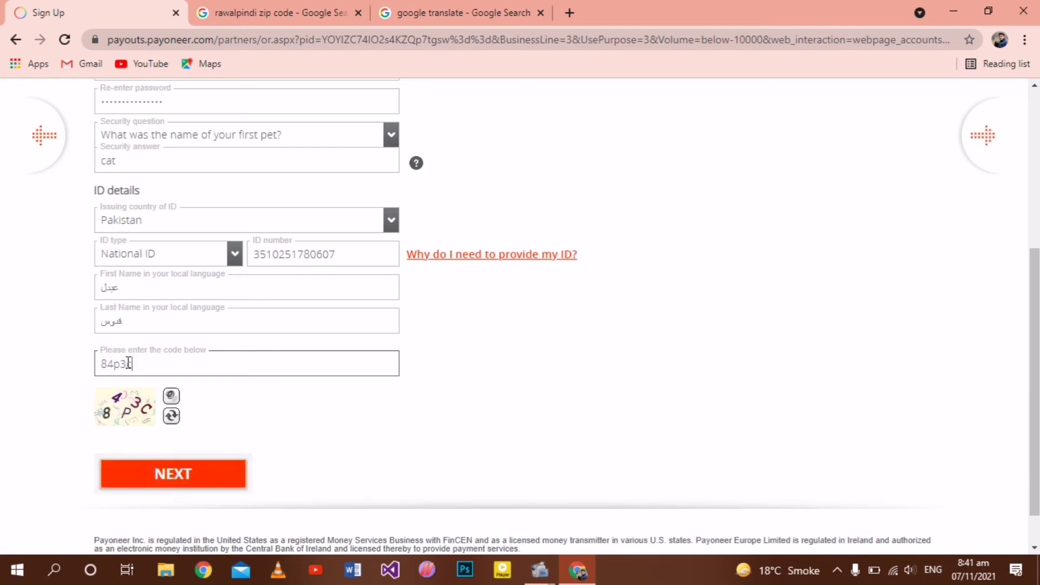
key(BackSpace)
key(BackSpace)
key(BackSpace)
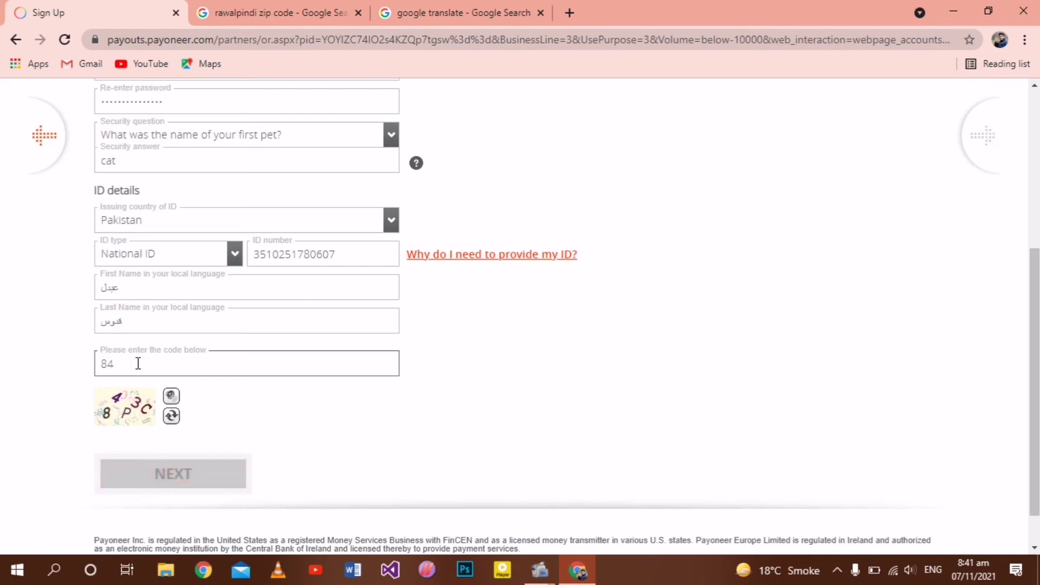
text(P3C)
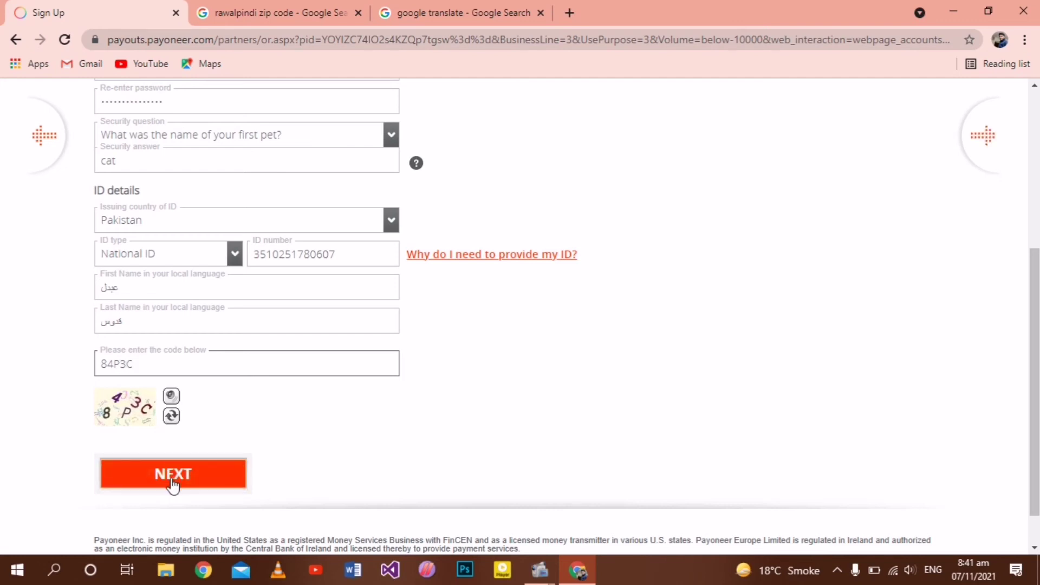
click(172, 477)
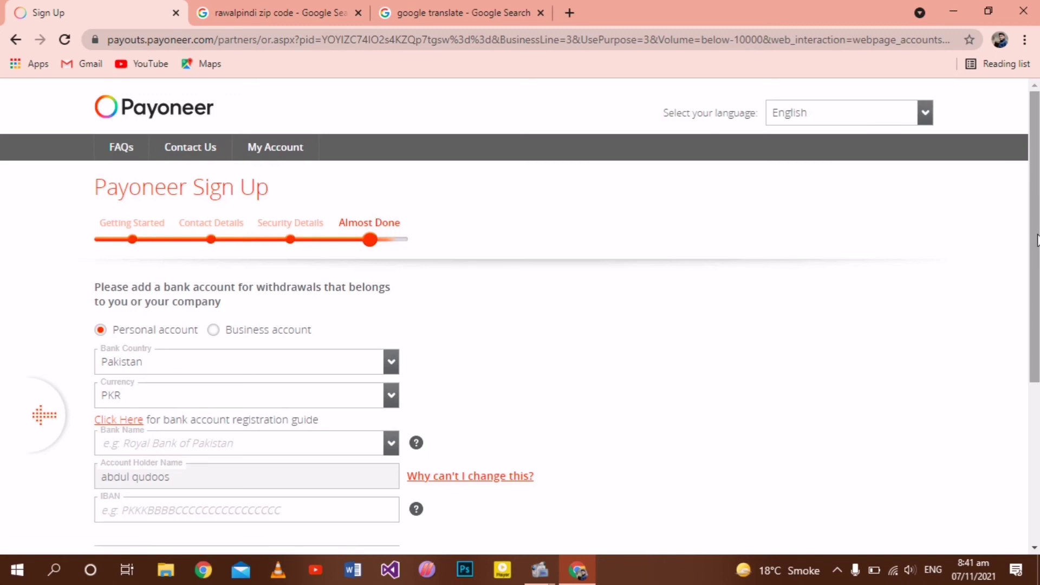
Choose National Bank Of Pakistan (NBP), complete the IBAN, accept Terms and Pricing, and submit
scroll(863, 315, down, 2)
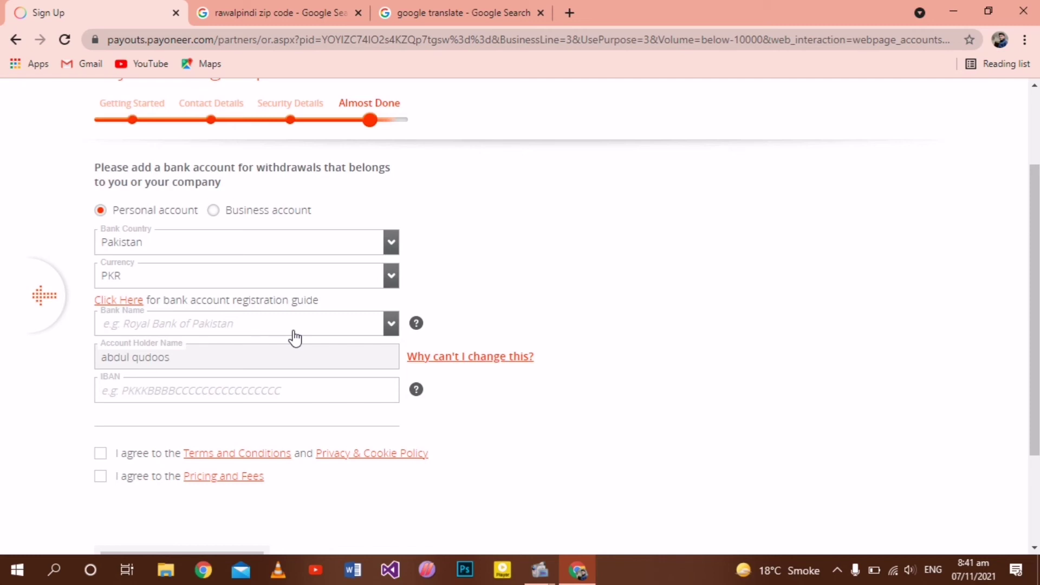
click(391, 326)
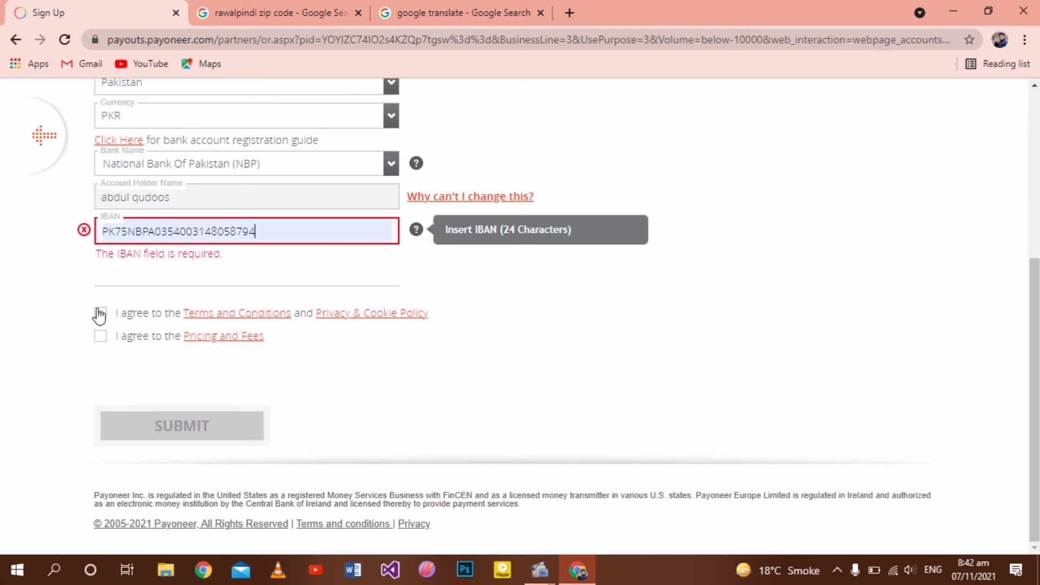
click(100, 323)
click(102, 317)
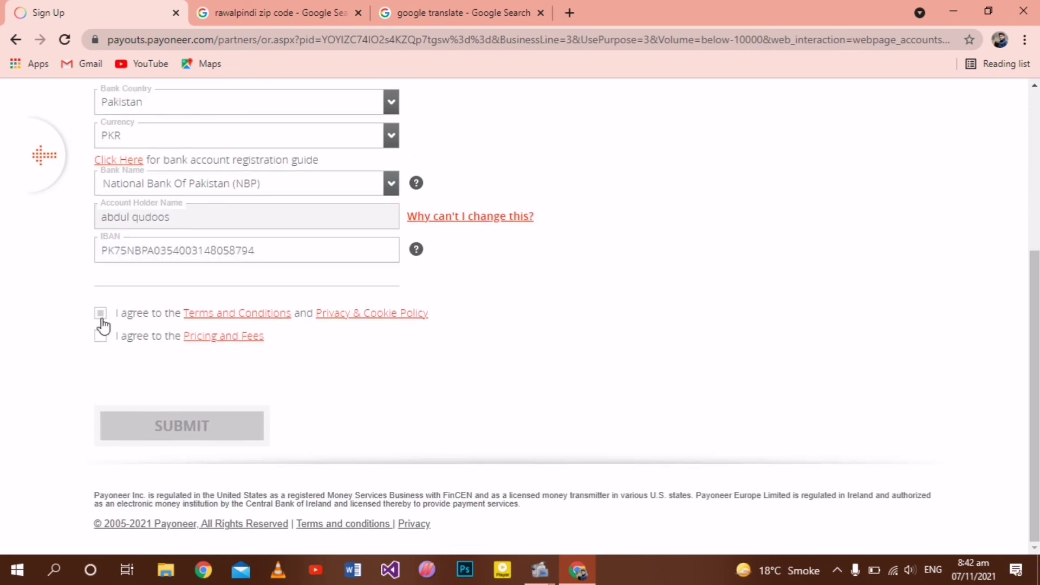
click(102, 319)
click(101, 339)
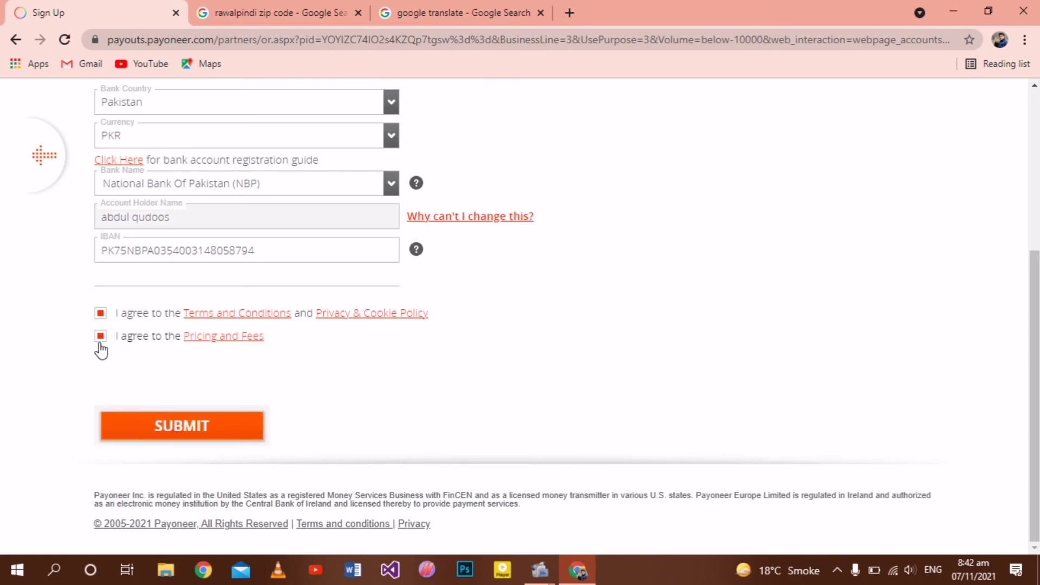
click(157, 430)
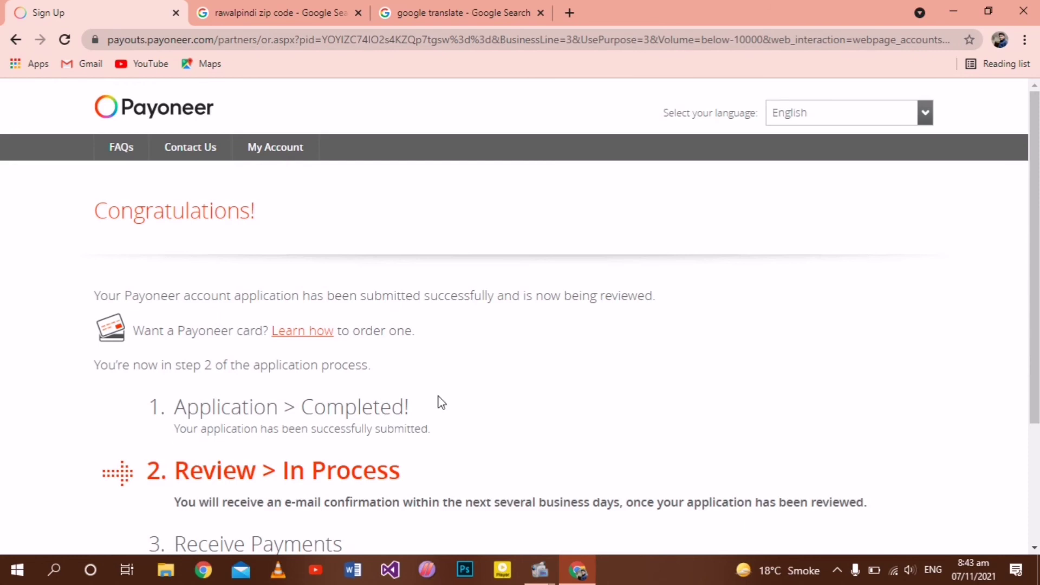
Go to the My Account sign-in page, enter the account e-mail, and sign in
click(285, 151)
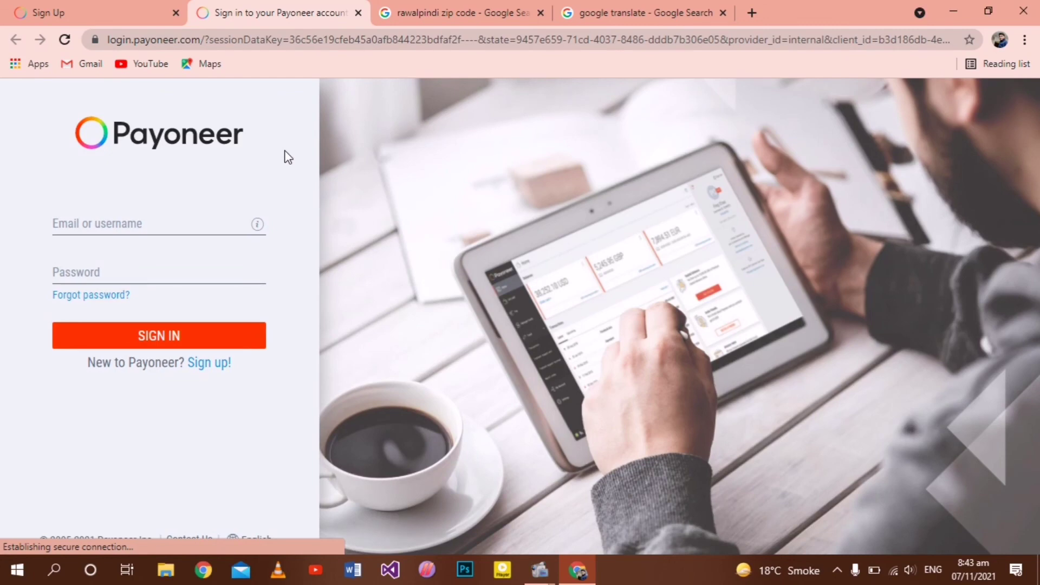
click(95, 219)
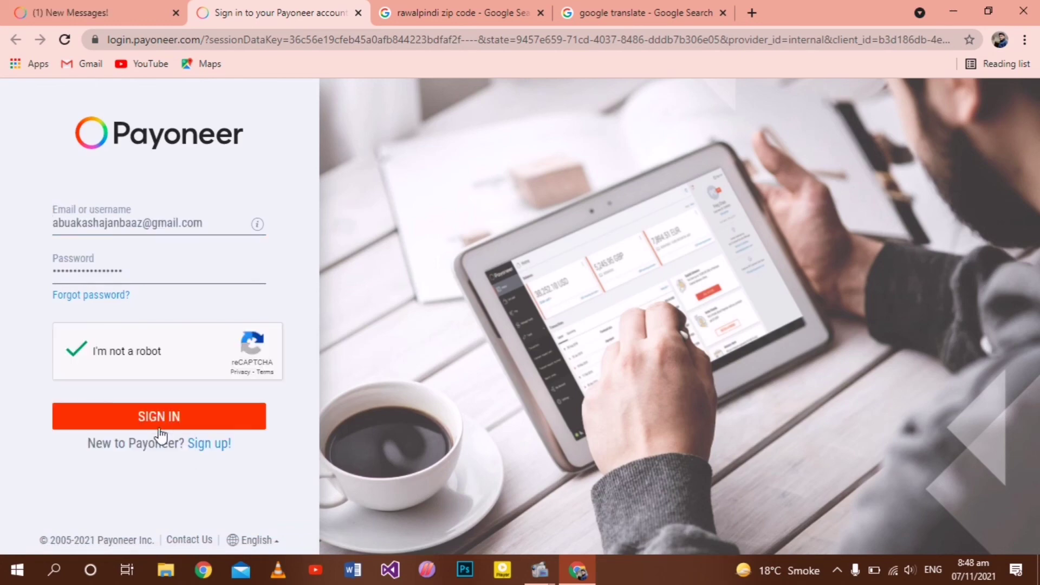
click(156, 428)
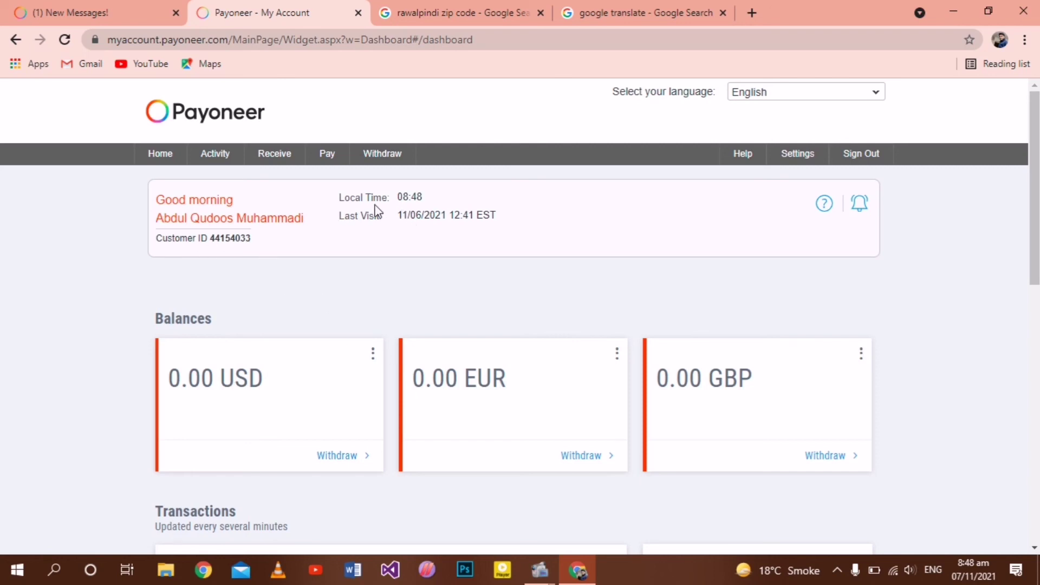
mouse_move(323, 161)
mouse_move(388, 164)
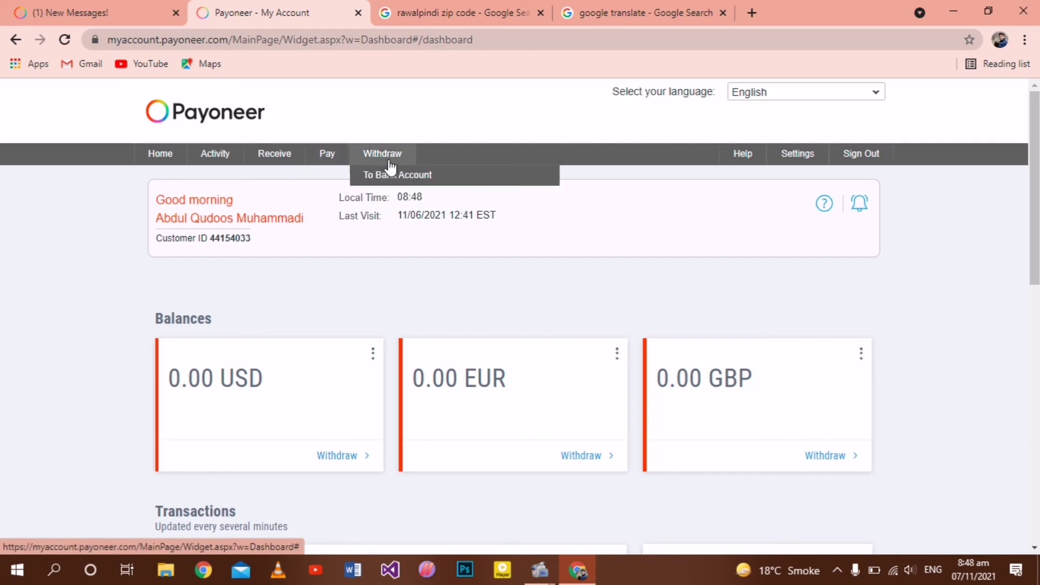
mouse_move(268, 162)
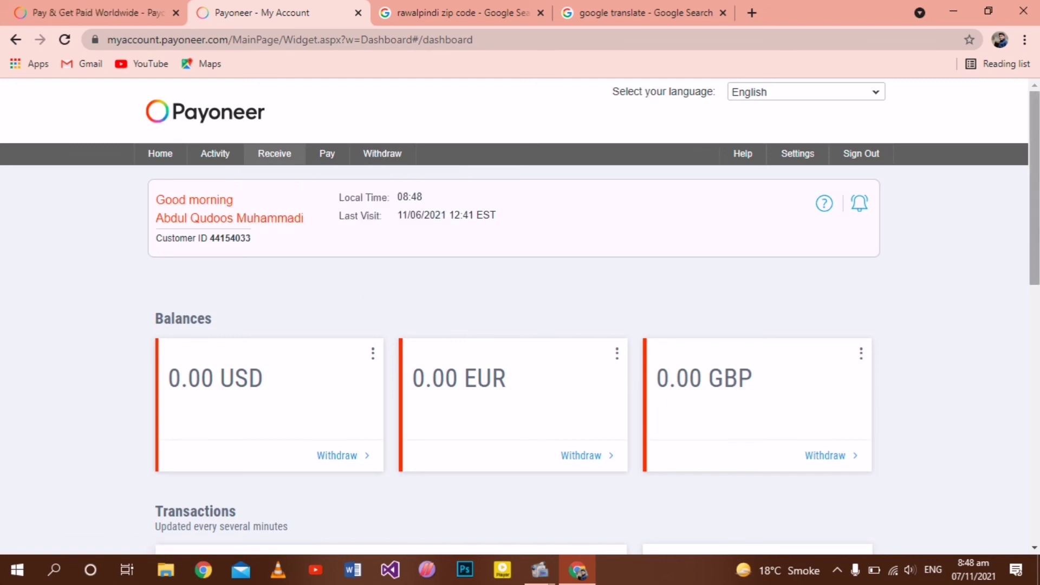
mouse_move(1035, 240)
mouse_down()
mouse_move(1037, 497)
mouse_move(1036, 240)
mouse_up()
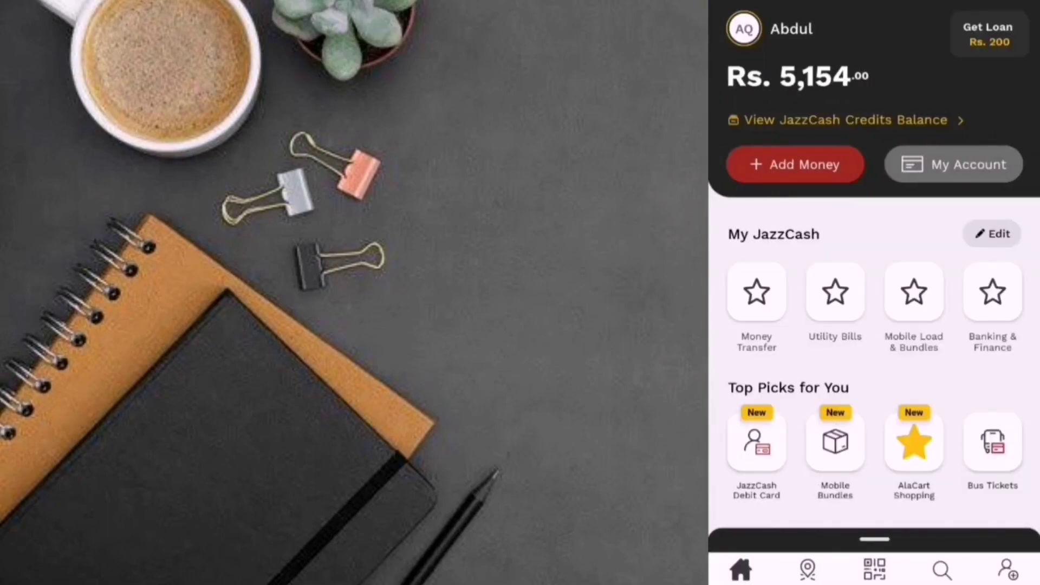
scroll(873, 304, down, 3)
scroll(874, 304, up, 3)
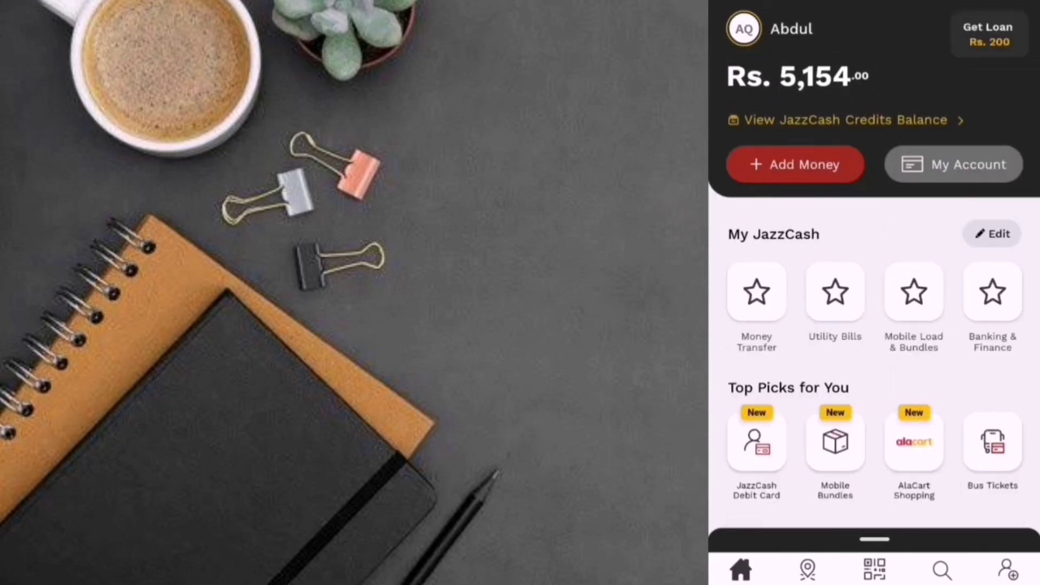
drag(875, 541, 874, 34)
scroll(874, 304, down, 2)
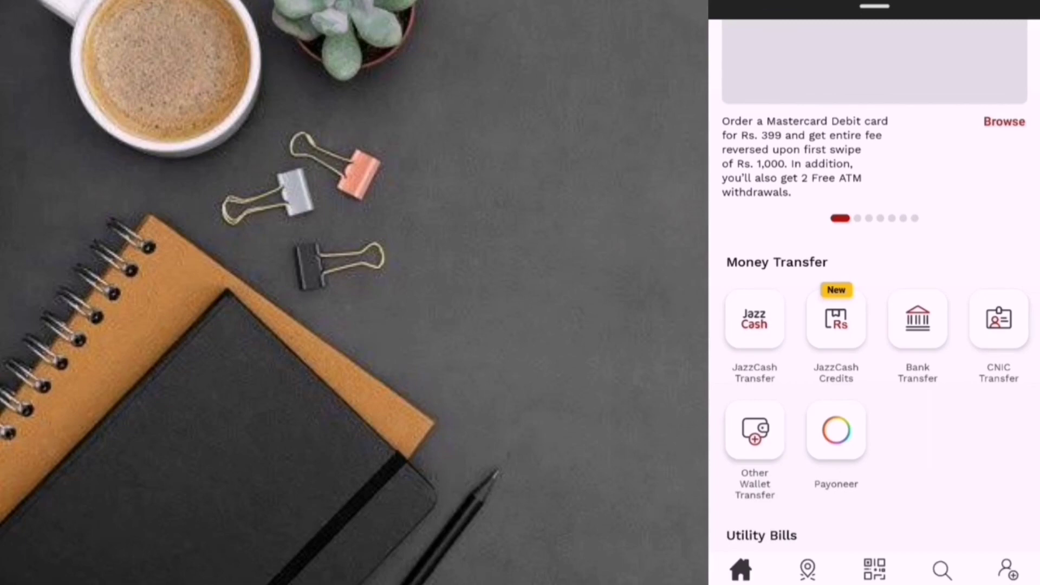
click(836, 430)
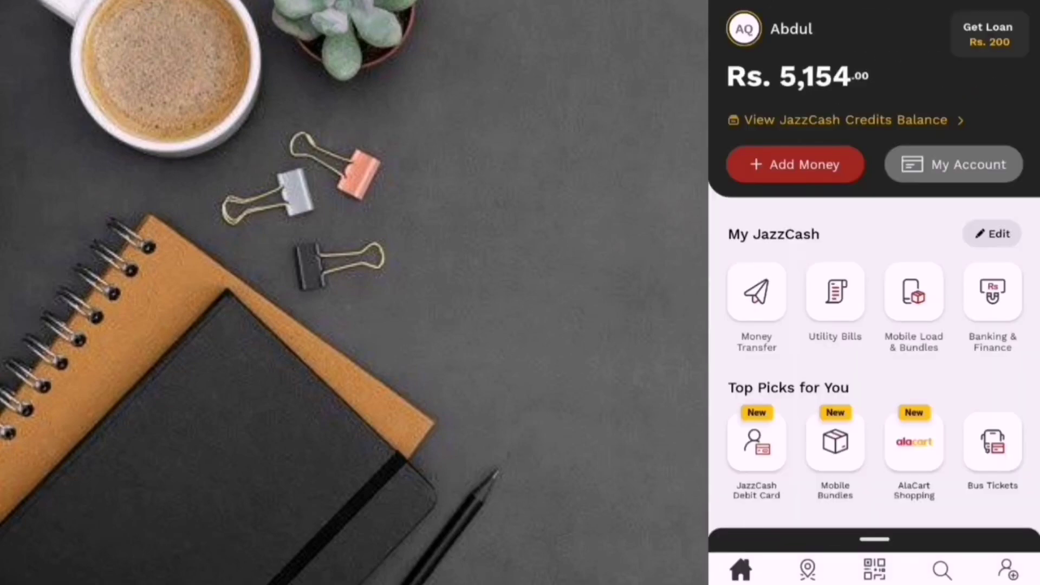
scroll(874, 325, down, 7)
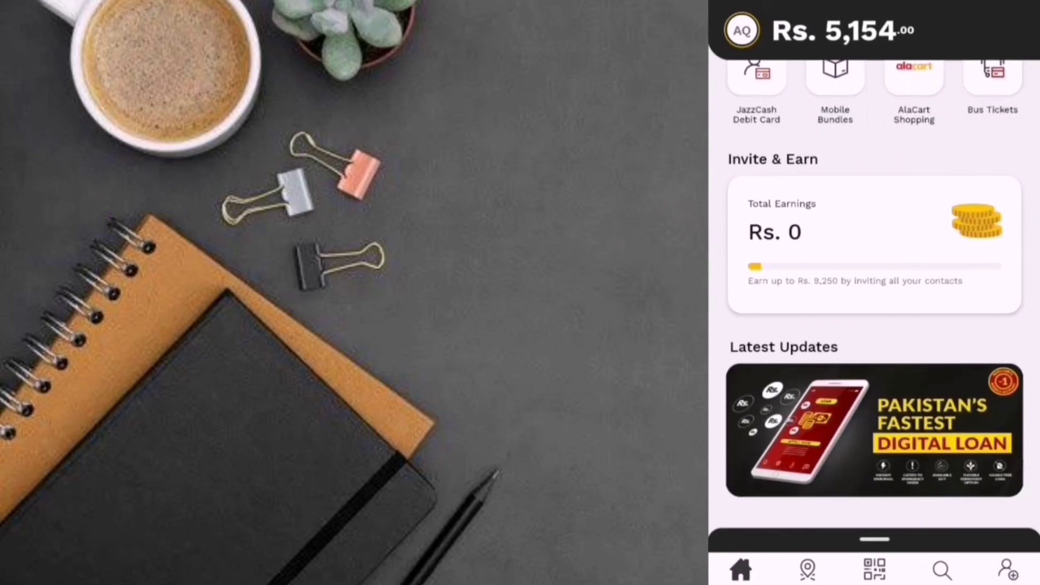
scroll(874, 295, up, 2)
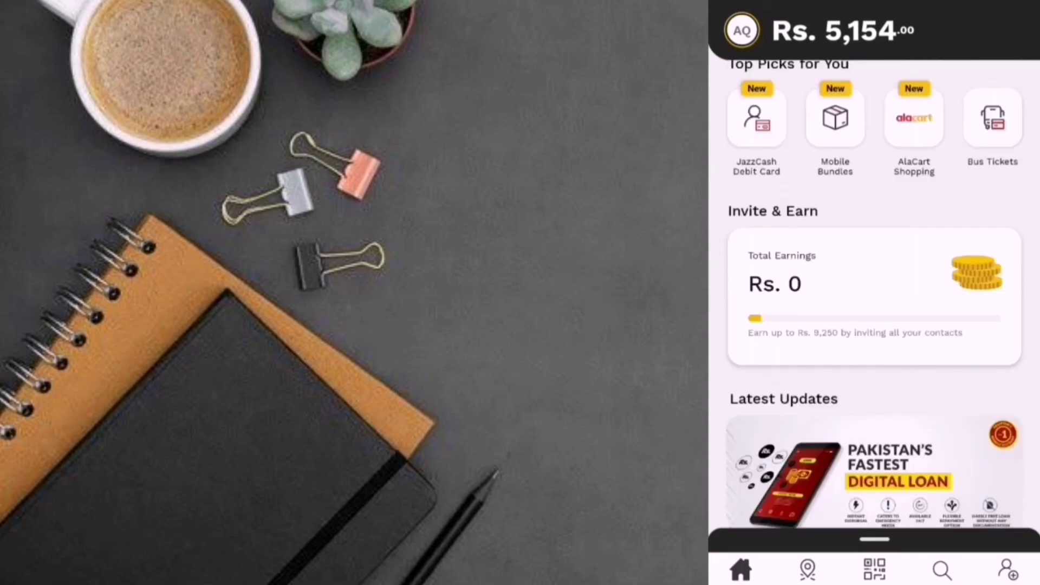